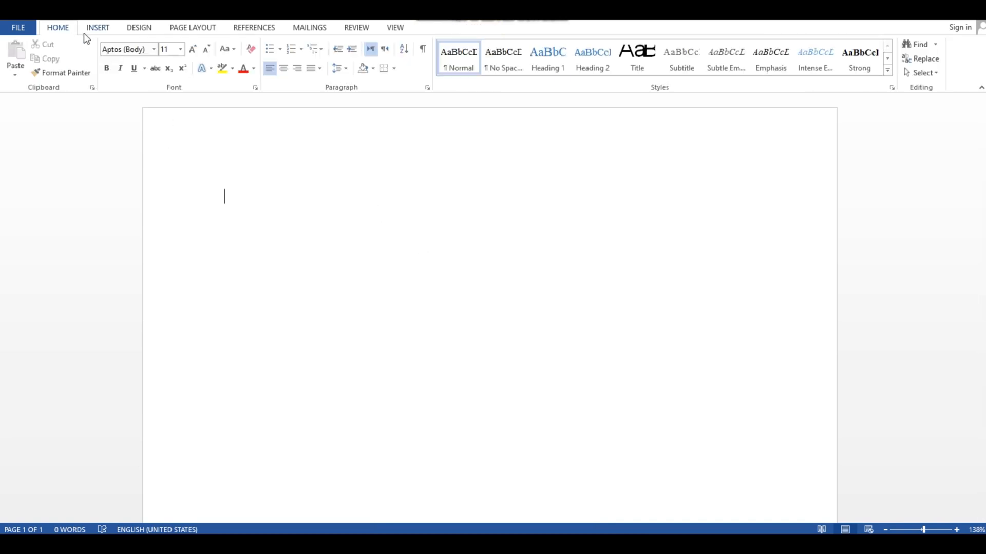
Insert a table with three columns and three rows into the blank document
{"action": "left_click", "coordinate": [96, 28]}
{"action": "left_click", "coordinate": [97, 62]}
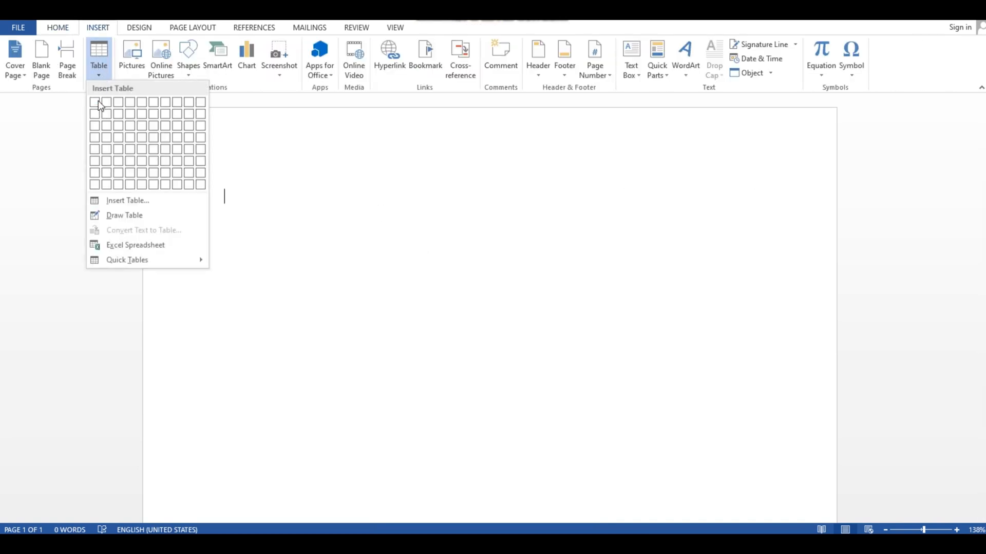
{"action": "left_click", "coordinate": [122, 126]}
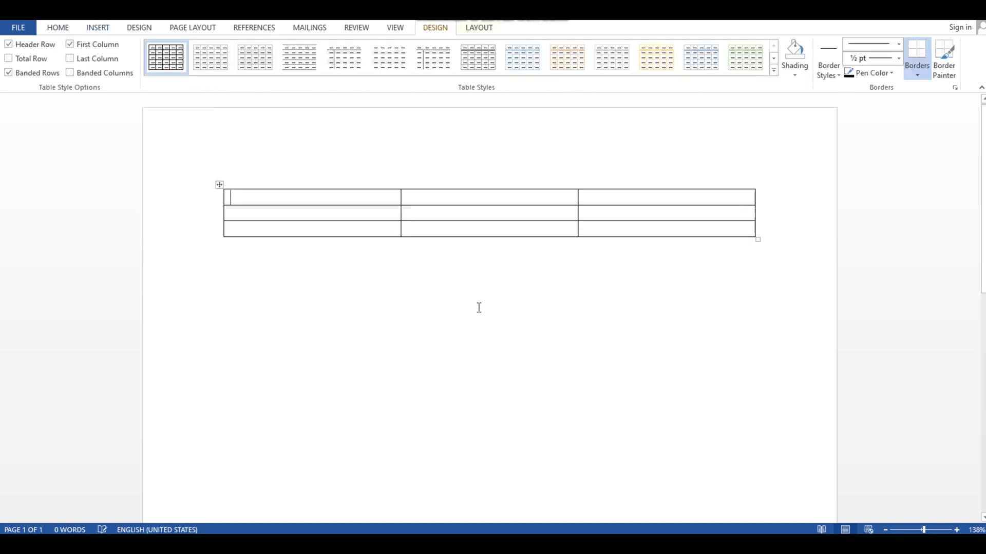
{"action": "left_click", "coordinate": [478, 311]}
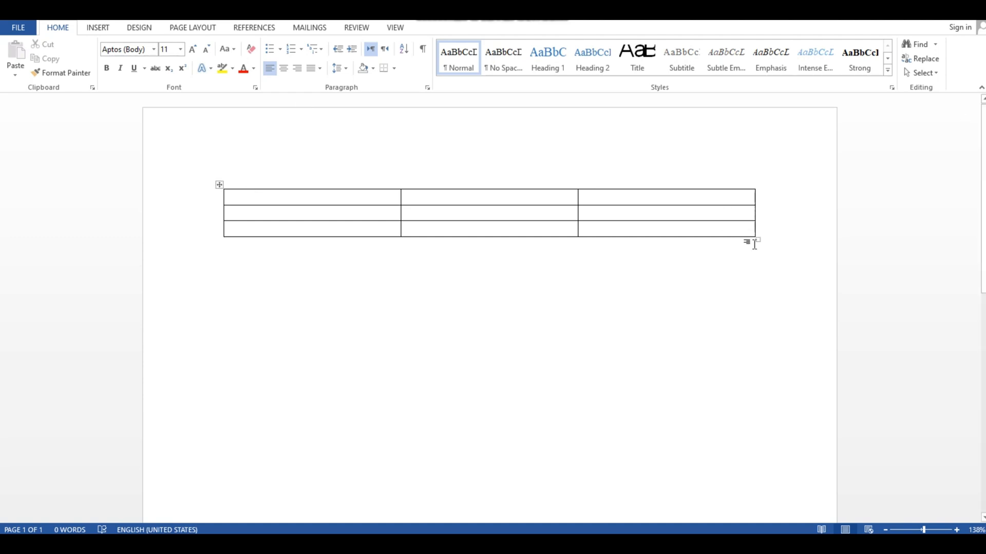
Select the table and resize it so its rows become much taller, spanning most of the page width
{"action": "mouse_move", "coordinate": [452, 180]}
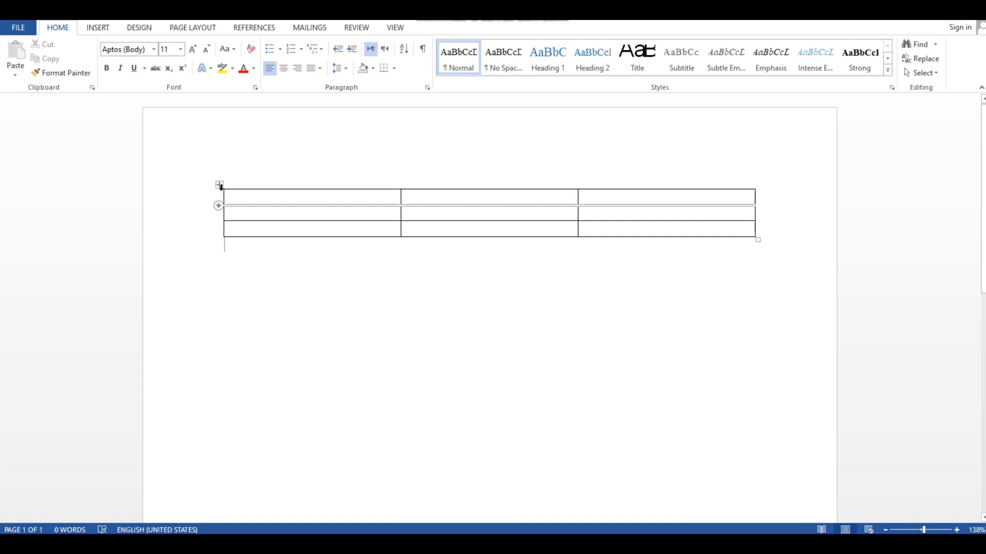
{"action": "left_click", "coordinate": [219, 186]}
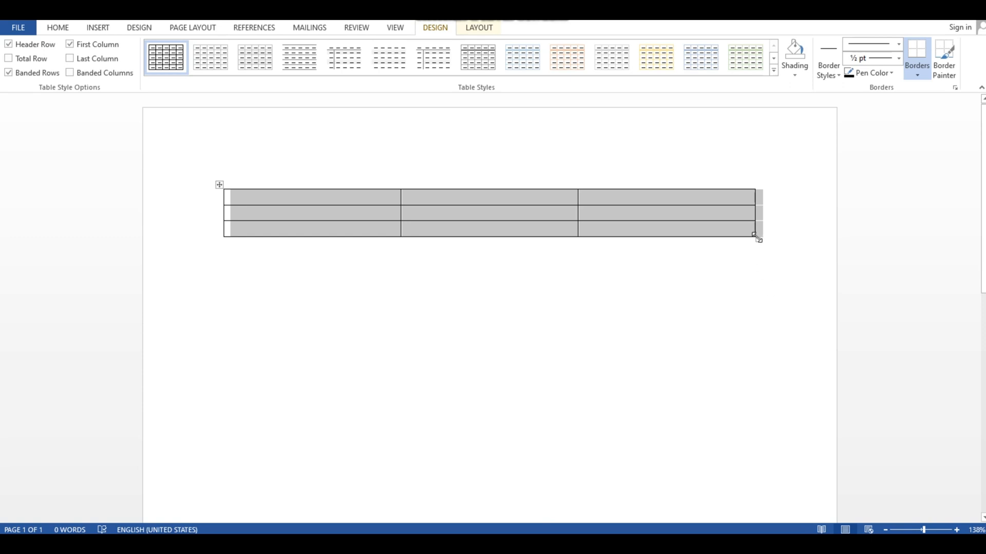
{"action": "left_click_drag", "start_coordinate": [758, 239], "coordinate": [779, 209]}
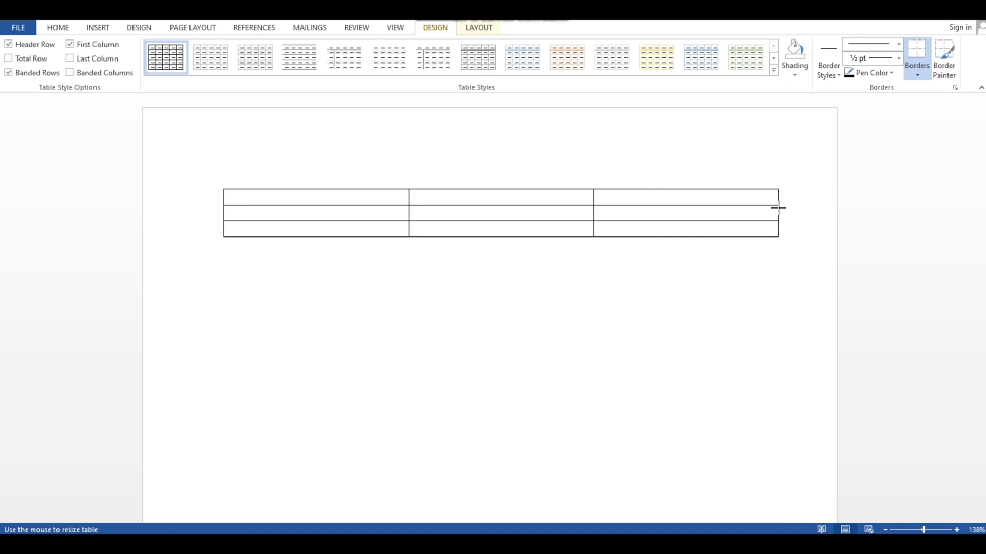
{"action": "left_click_drag", "start_coordinate": [778, 208], "coordinate": [250, 298]}
{"action": "scroll", "coordinate": [278, 484], "scroll_direction": "down", "scroll_amount": 2}
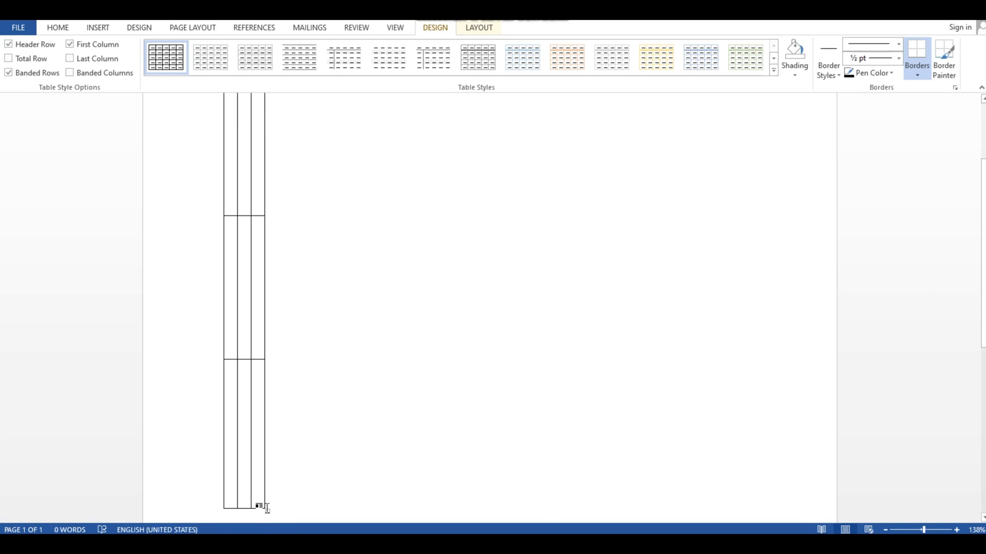
{"action": "left_click", "coordinate": [268, 382]}
{"action": "left_click_drag", "start_coordinate": [265, 510], "coordinate": [559, 301]}
{"action": "scroll", "coordinate": [564, 385], "scroll_direction": "up", "scroll_amount": 3}
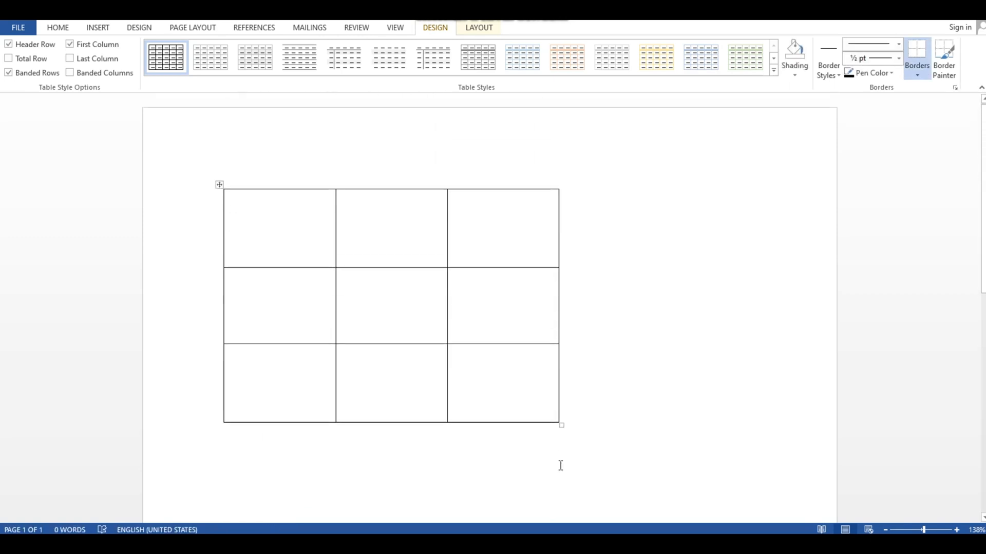
{"action": "left_click_drag", "start_coordinate": [561, 425], "coordinate": [742, 431]}
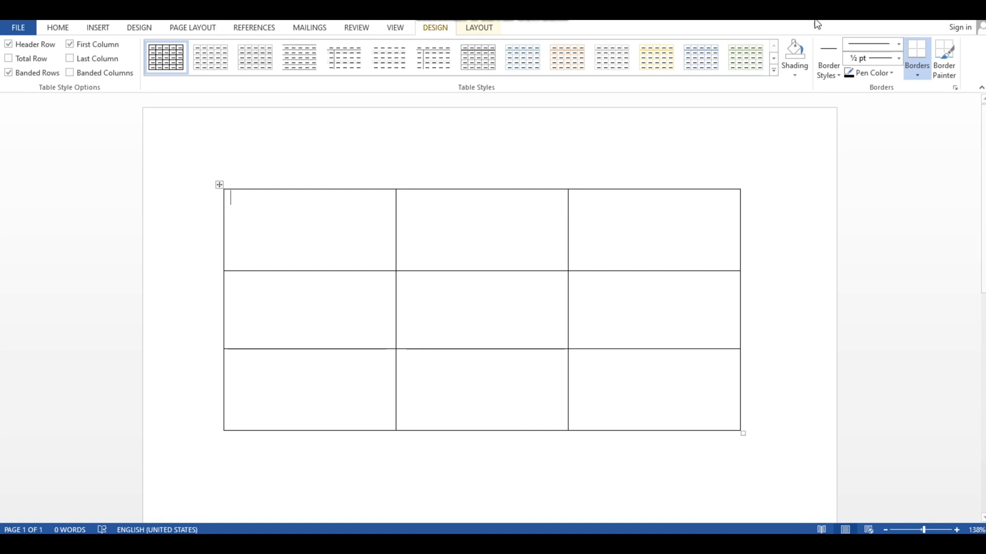
Fill the header row with the titles Sno, words and Sentences
{"action": "type", "text": "Sno"}
{"action": "left_click", "coordinate": [428, 228]}
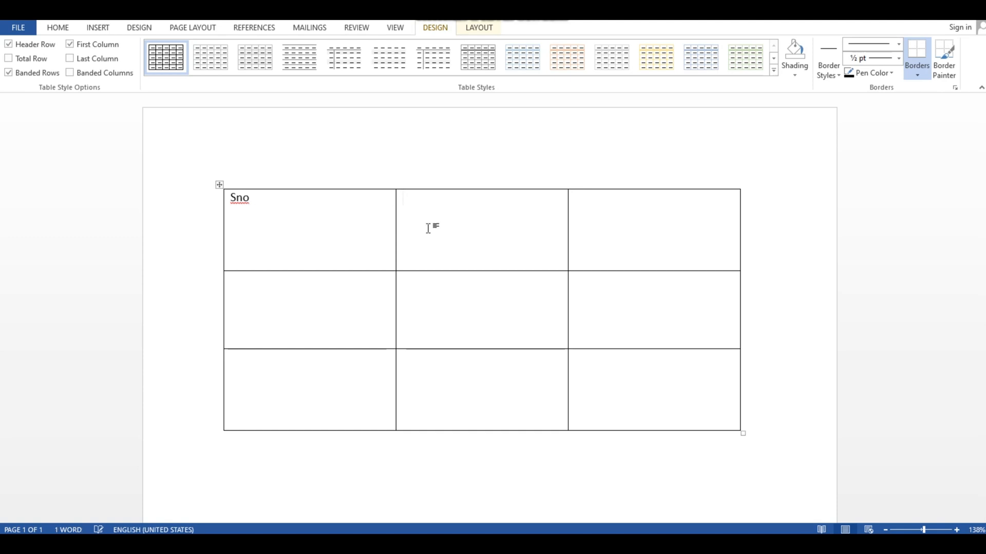
{"action": "type", "text": "words"}
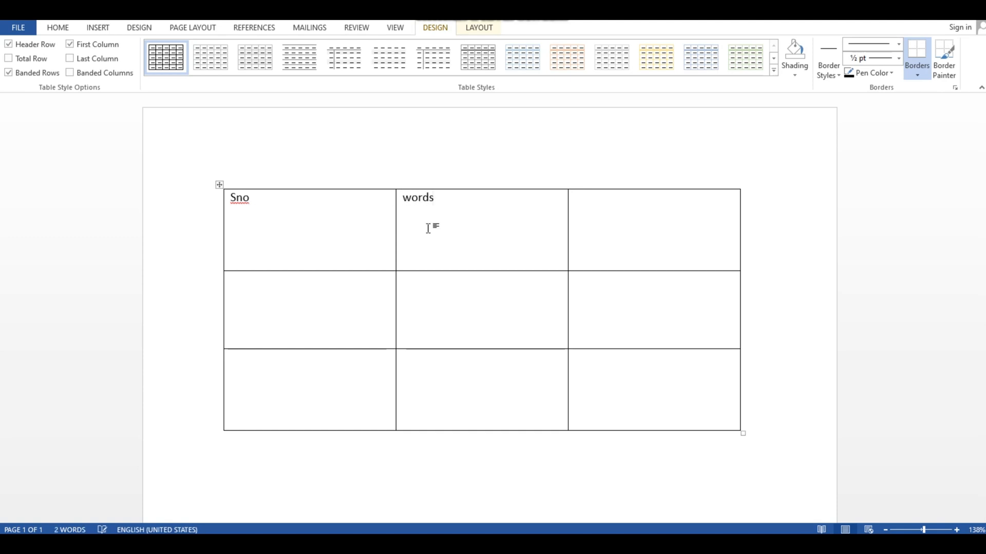
{"action": "key", "text": "Tab"}
{"action": "type", "text": "sentences"}
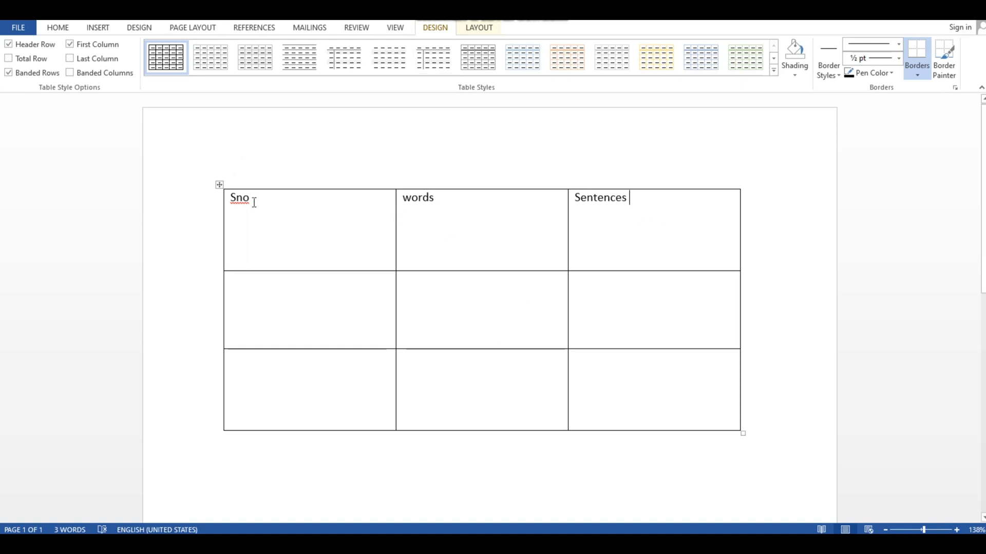
Enter the serial numbers 1 and 2 in the first column below the header
{"action": "left_click", "coordinate": [243, 292]}
{"action": "key", "text": "Down"}
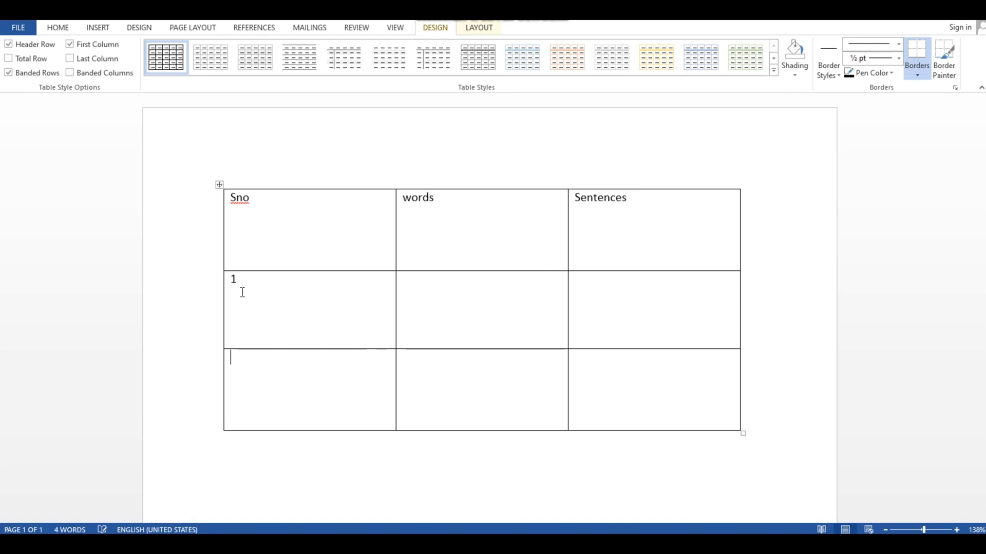
{"action": "type", "text": "2"}
{"action": "key", "text": "Down"}
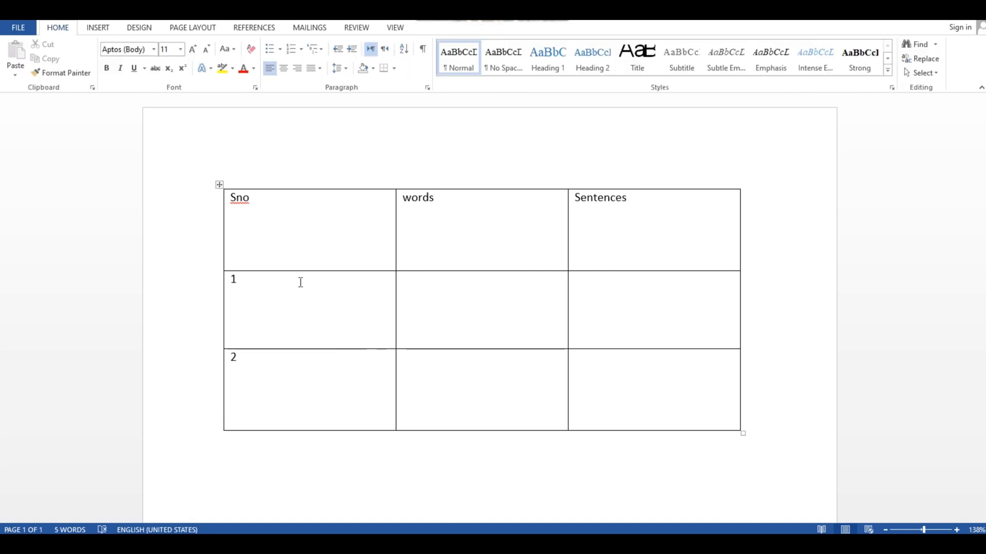
Enter the words Lion and Apple in the words column for rows 1 and 2
{"action": "left_click", "coordinate": [441, 290]}
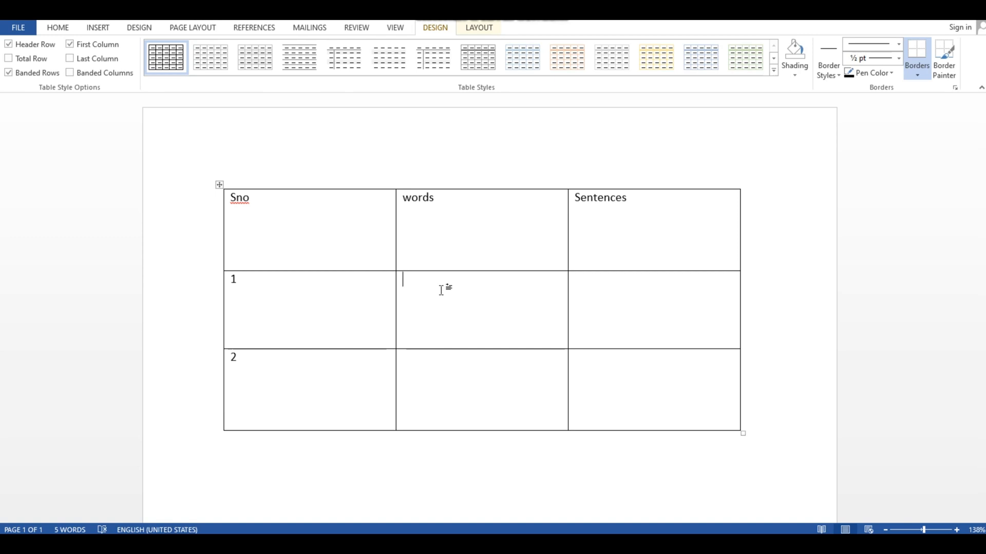
{"action": "type", "text": "Iion"}
{"action": "key", "text": "Down"}
{"action": "type", "text": "apple"}
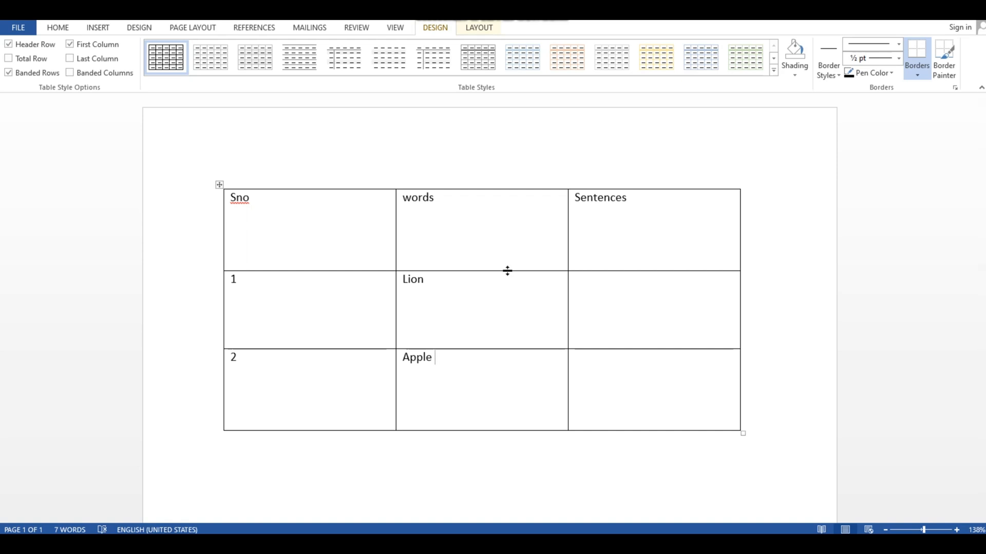
Shrink the header row's height and narrow the Sno and words columns to fit their text
{"action": "left_click_drag", "start_coordinate": [507, 271], "coordinate": [511, 205]}
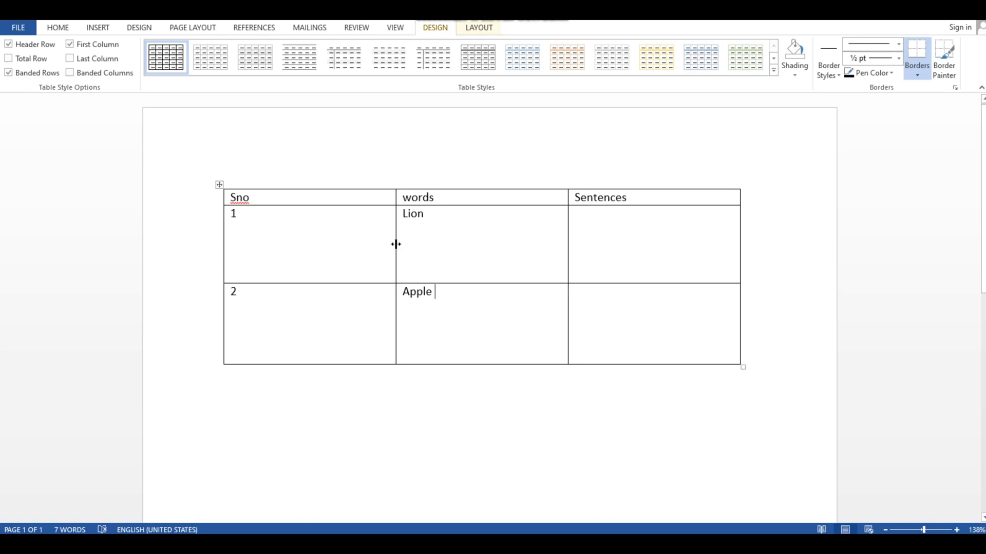
{"action": "left_click_drag", "start_coordinate": [384, 244], "coordinate": [247, 247]}
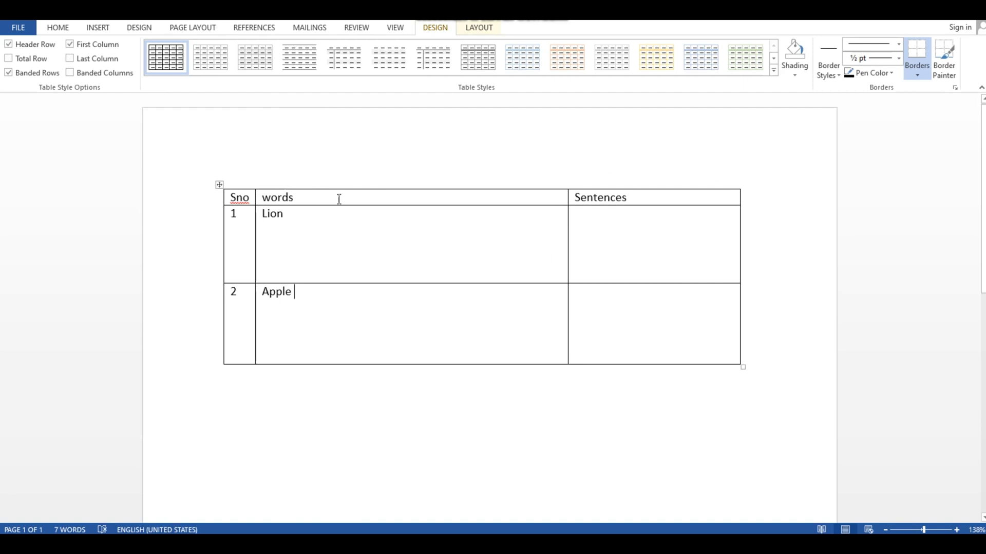
{"action": "left_click", "coordinate": [569, 258]}
{"action": "left_click_drag", "start_coordinate": [568, 255], "coordinate": [340, 264]}
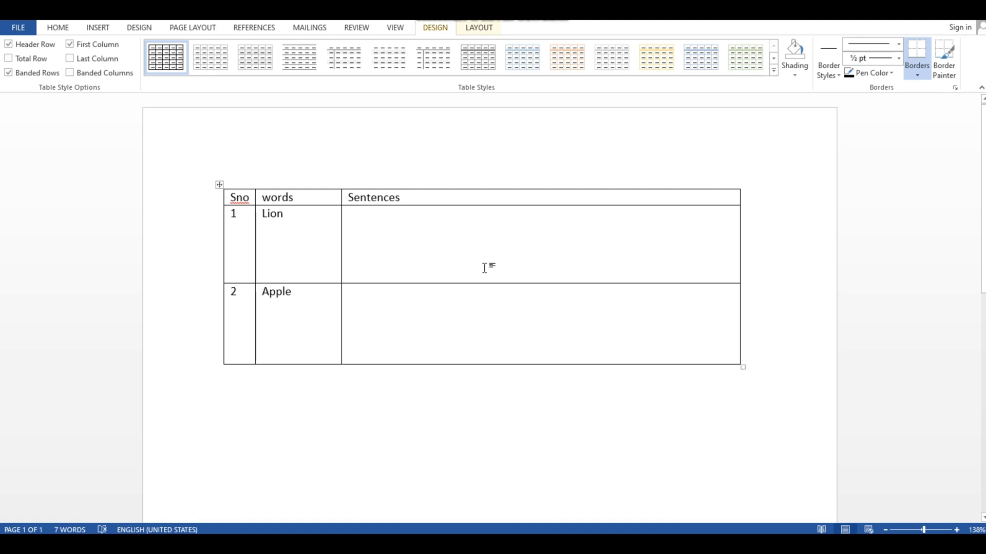
Shrink the Lion and Apple rows to single-line height
{"action": "left_click_drag", "start_coordinate": [473, 283], "coordinate": [478, 230]}
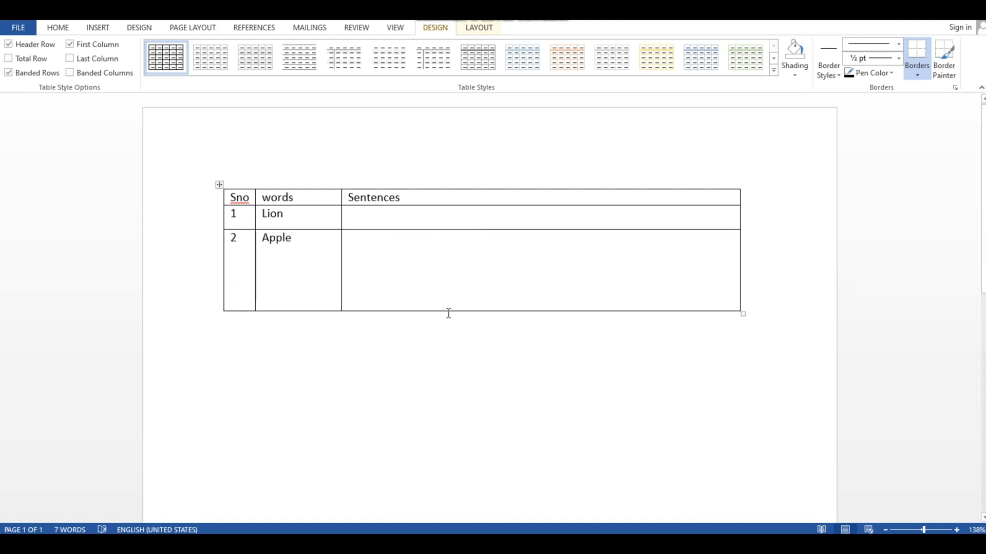
{"action": "left_click_drag", "start_coordinate": [447, 311], "coordinate": [452, 267]}
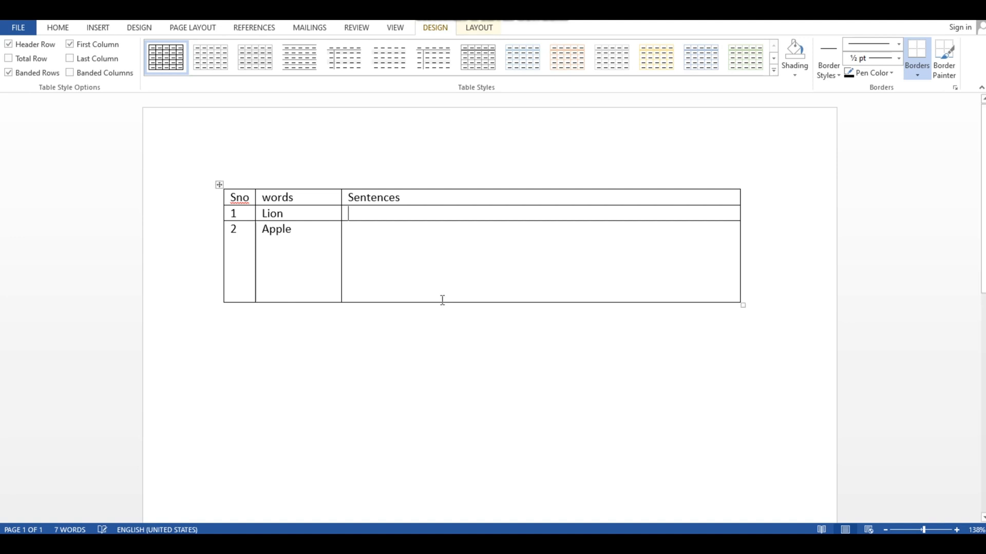
{"action": "left_click_drag", "start_coordinate": [431, 302], "coordinate": [427, 239]}
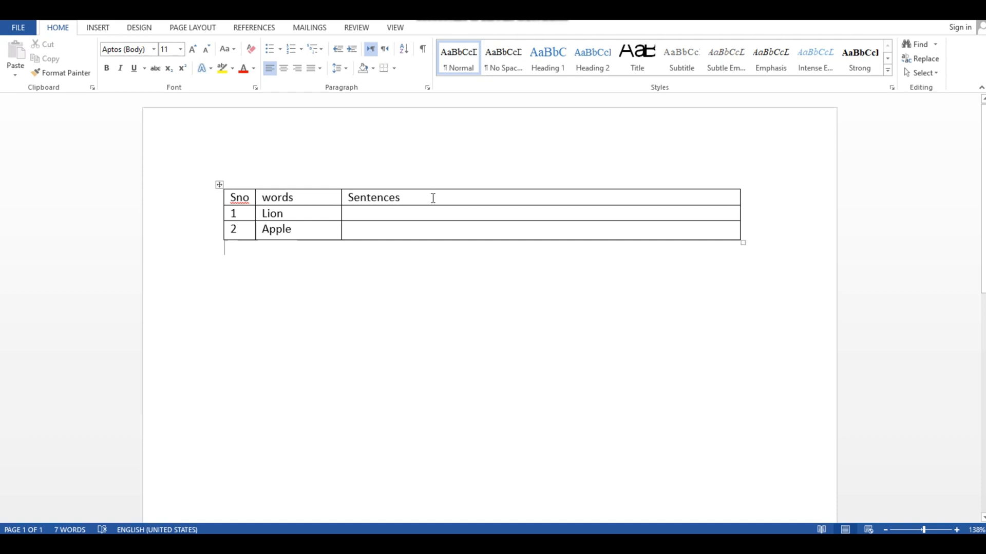
Select the header row and center its text
{"action": "left_click_drag", "start_coordinate": [433, 198], "coordinate": [234, 198]}
{"action": "left_click", "coordinate": [283, 69]}
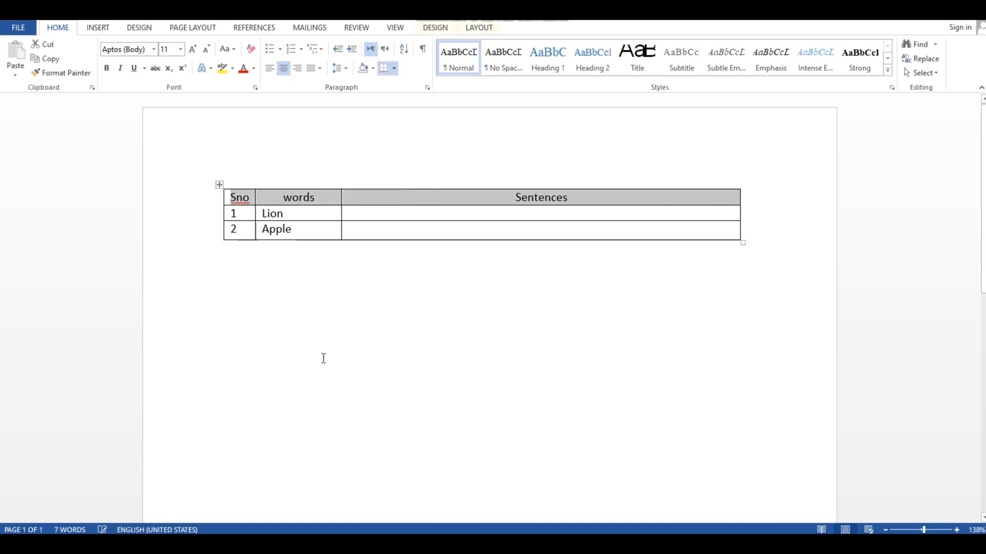
{"action": "left_click", "coordinate": [323, 358]}
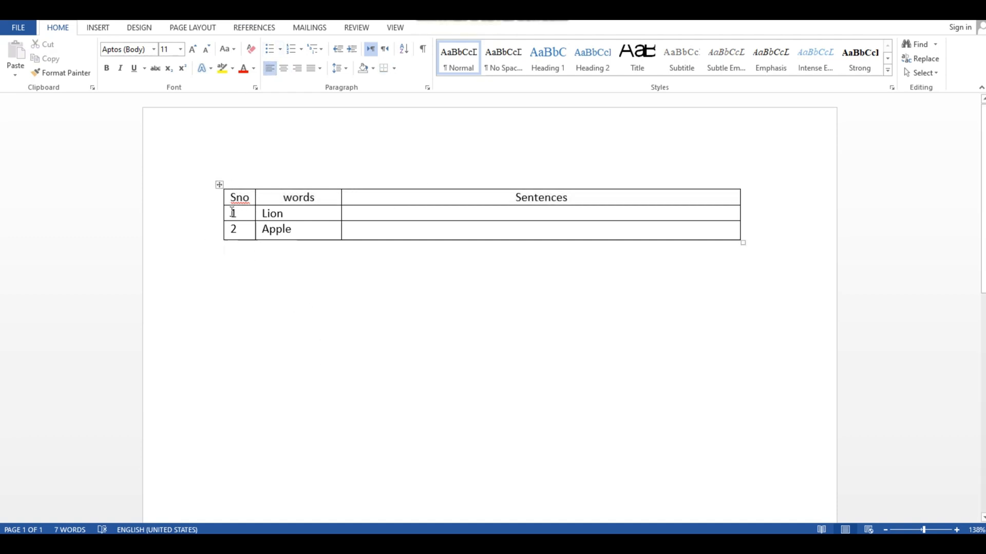
Center the numbers and words in the Sno and words cells of the two data rows
{"action": "left_click_drag", "start_coordinate": [233, 212], "coordinate": [308, 231]}
{"action": "left_click", "coordinate": [284, 68]}
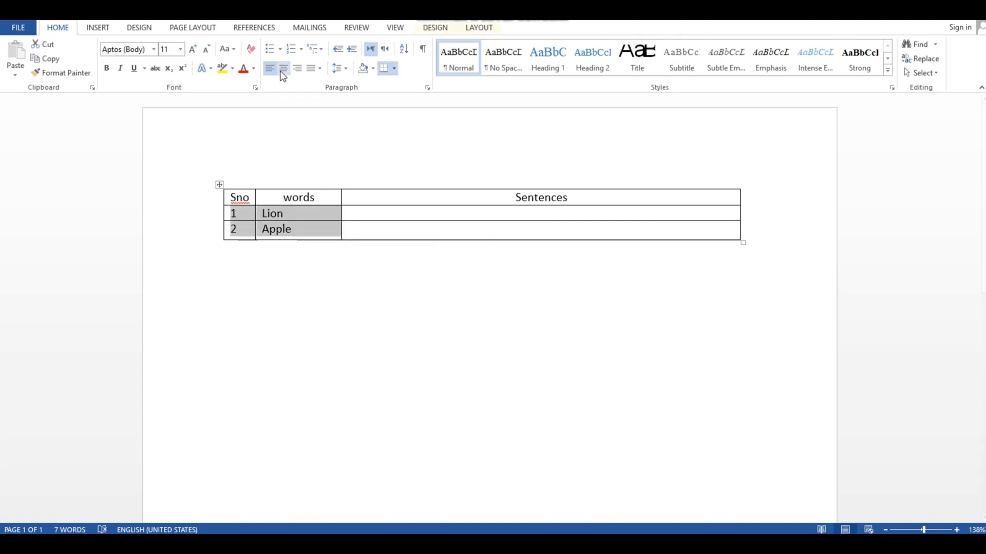
{"action": "left_click", "coordinate": [393, 319]}
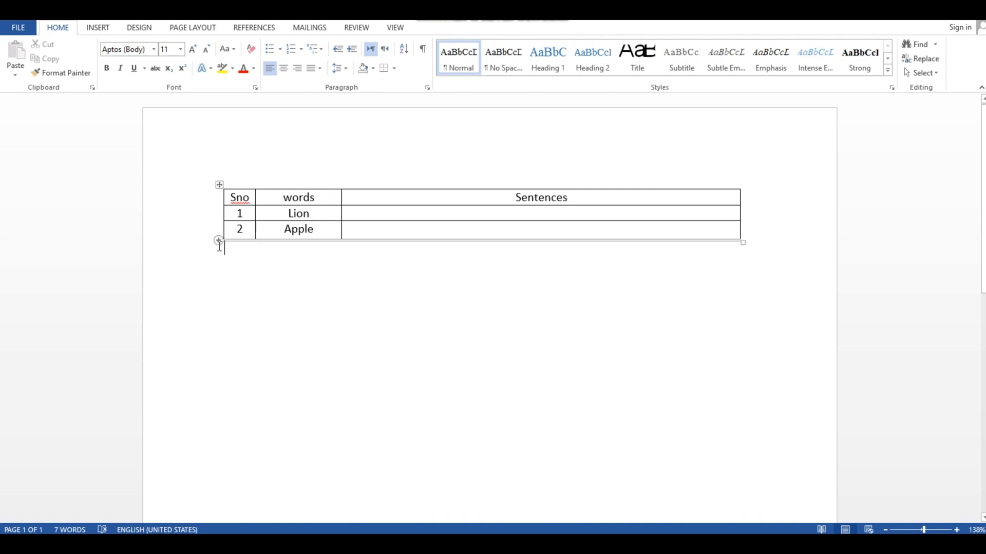
Add a new empty row at the bottom of the table
{"action": "left_click", "coordinate": [218, 241]}
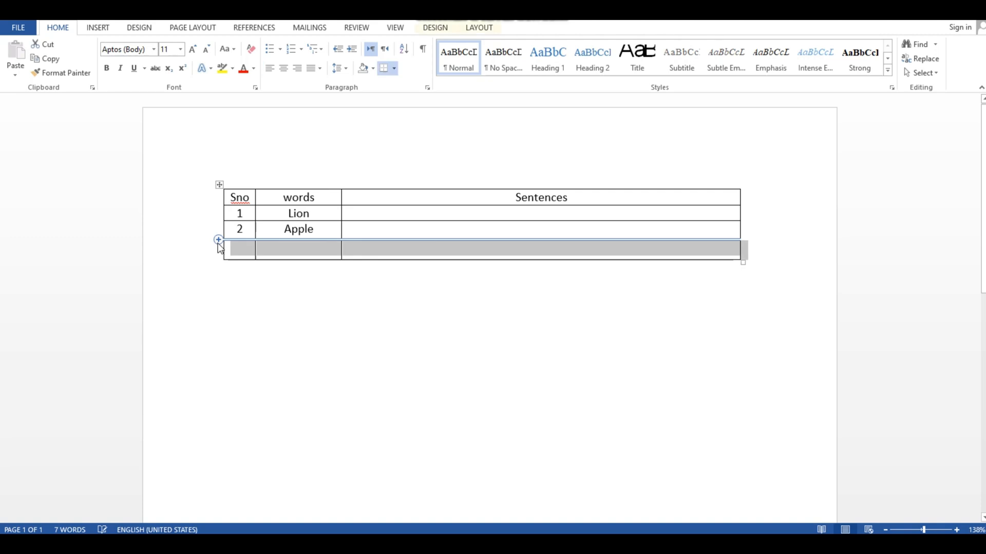
{"action": "left_click", "coordinate": [245, 300]}
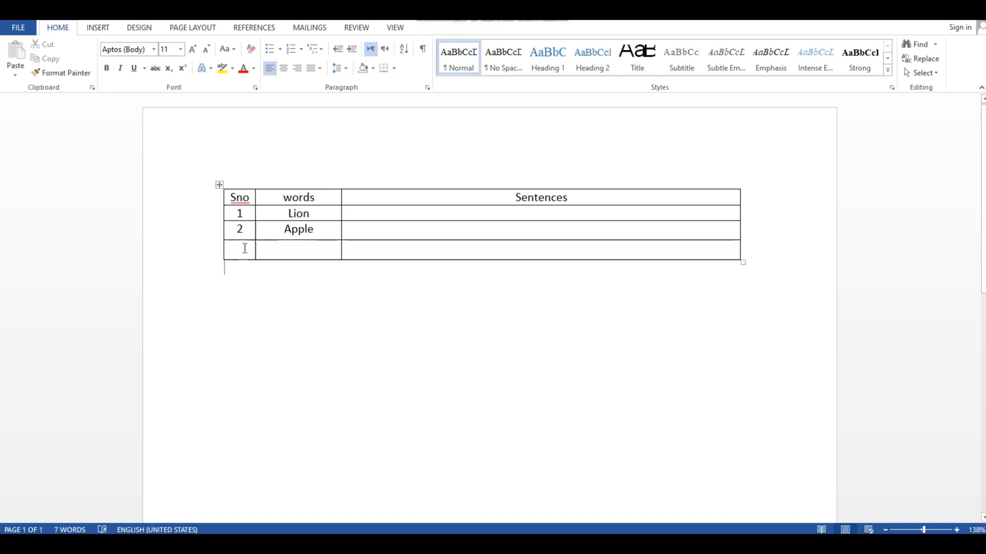
Insert another row below the new empty row
{"action": "right_click", "coordinate": [288, 251]}
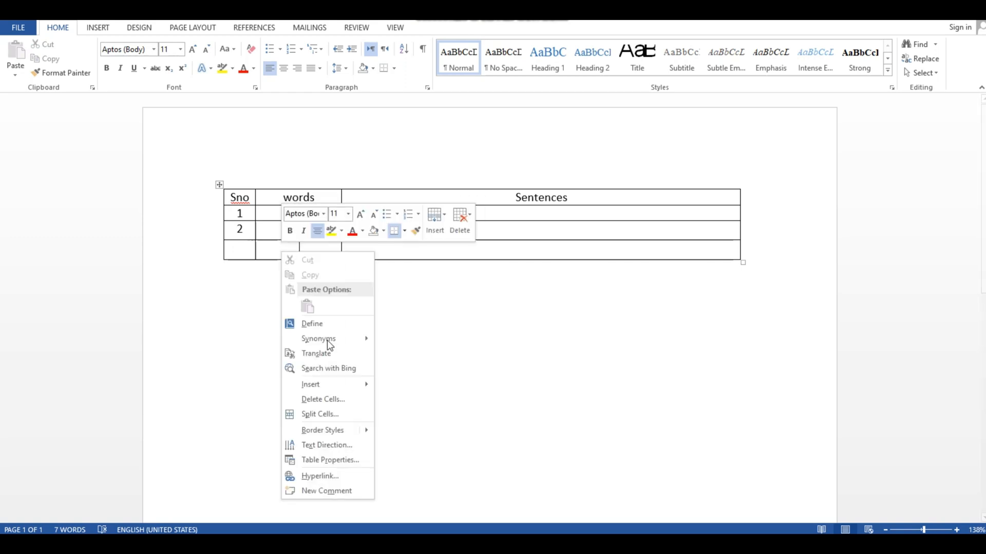
{"action": "mouse_move", "coordinate": [325, 386]}
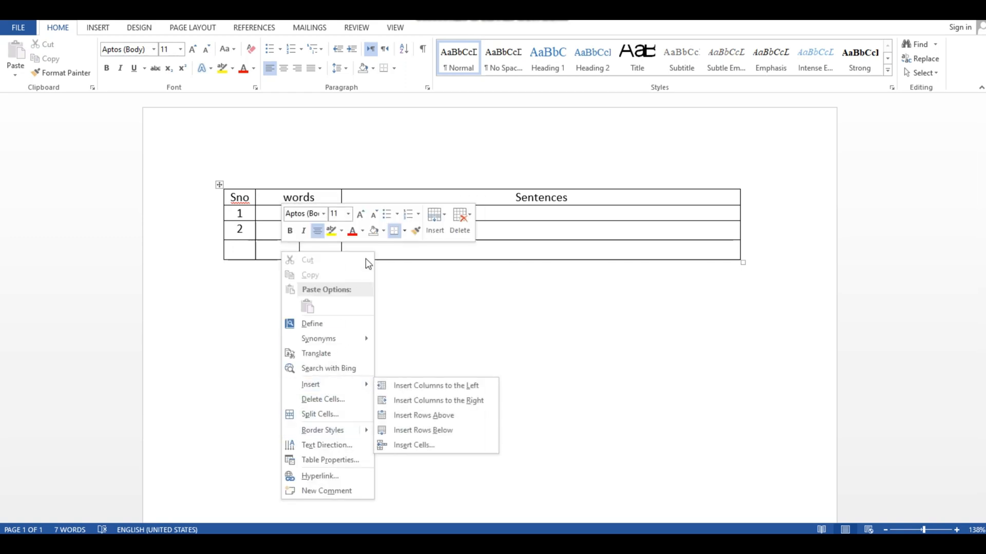
{"action": "left_click", "coordinate": [444, 430]}
{"action": "left_click", "coordinate": [442, 383]}
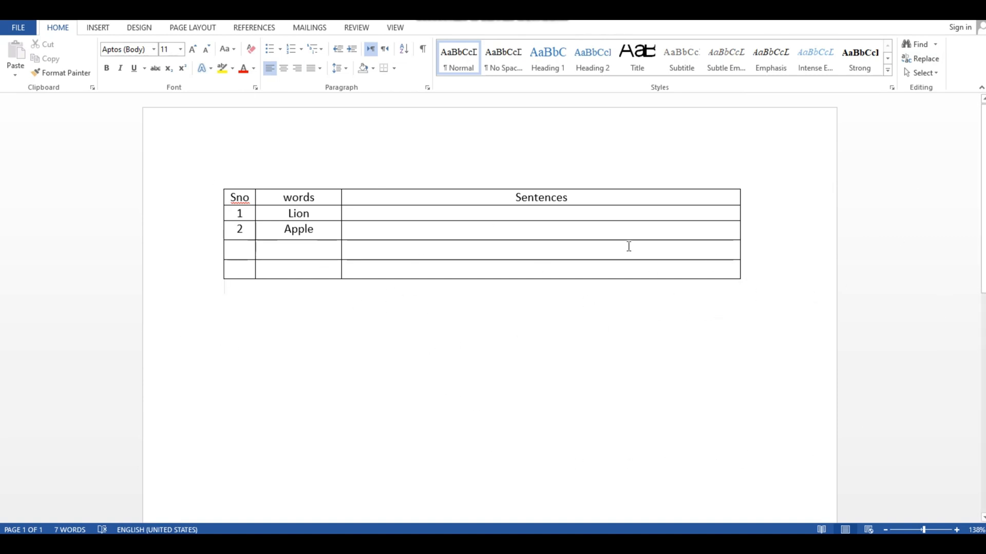
Select the whole table and delete the entire table
{"action": "left_click_drag", "start_coordinate": [630, 247], "coordinate": [126, 179]}
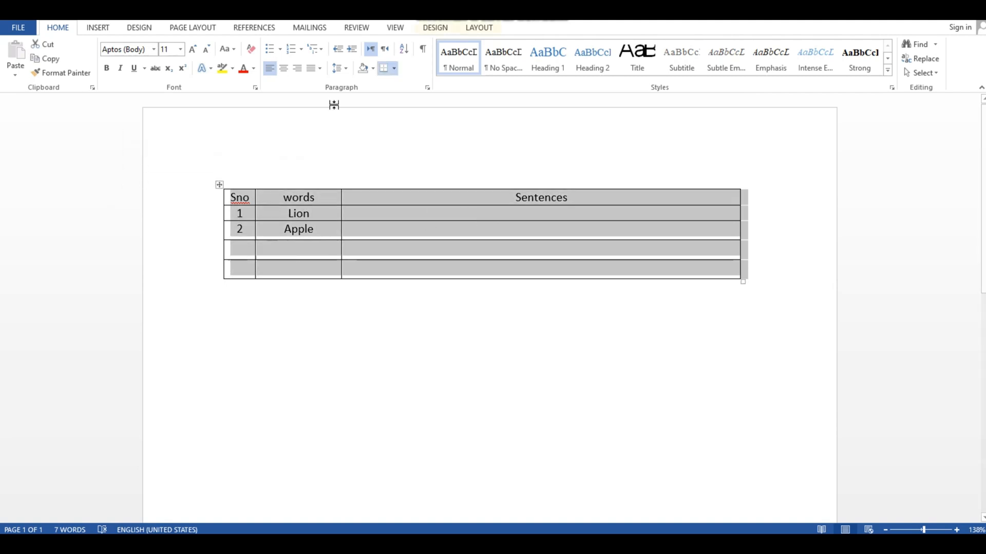
{"action": "right_click", "coordinate": [448, 239]}
{"action": "left_click", "coordinate": [612, 207]}
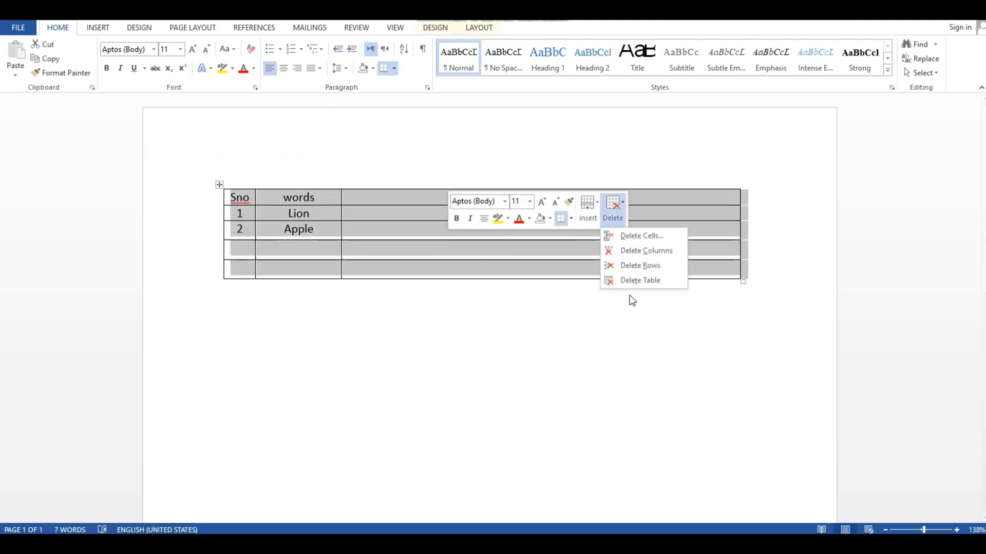
{"action": "left_click", "coordinate": [636, 279]}
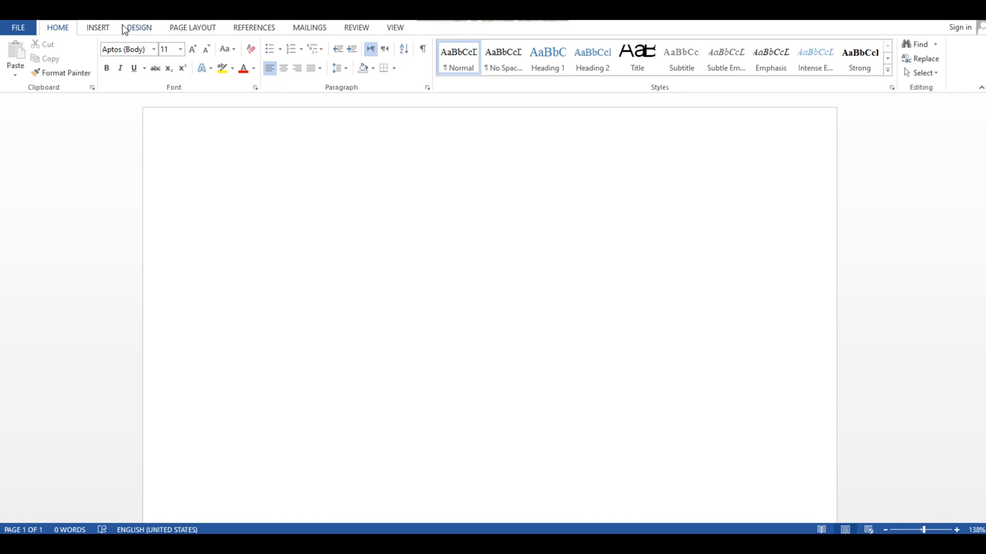
Insert a table with three columns and three rows
{"action": "left_click", "coordinate": [98, 27]}
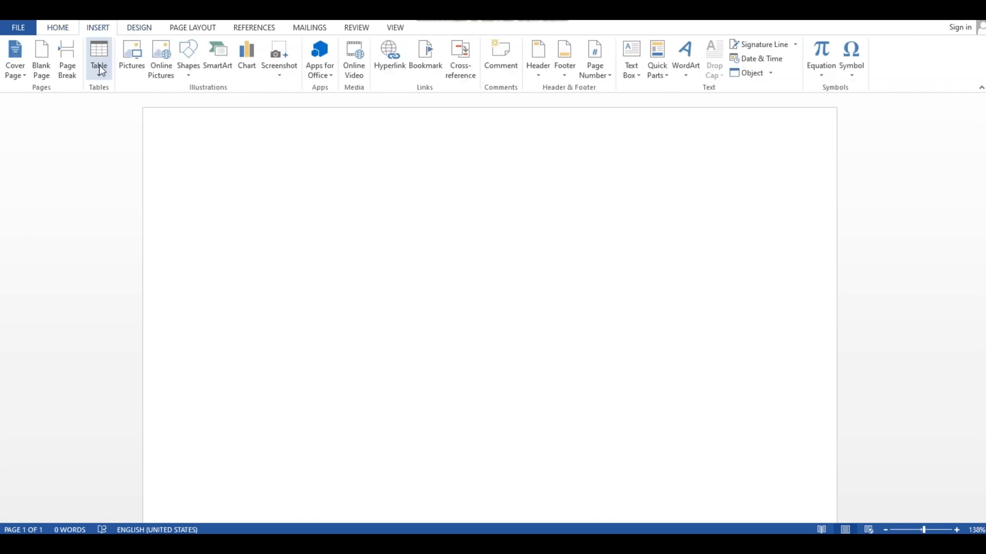
{"action": "left_click", "coordinate": [99, 58]}
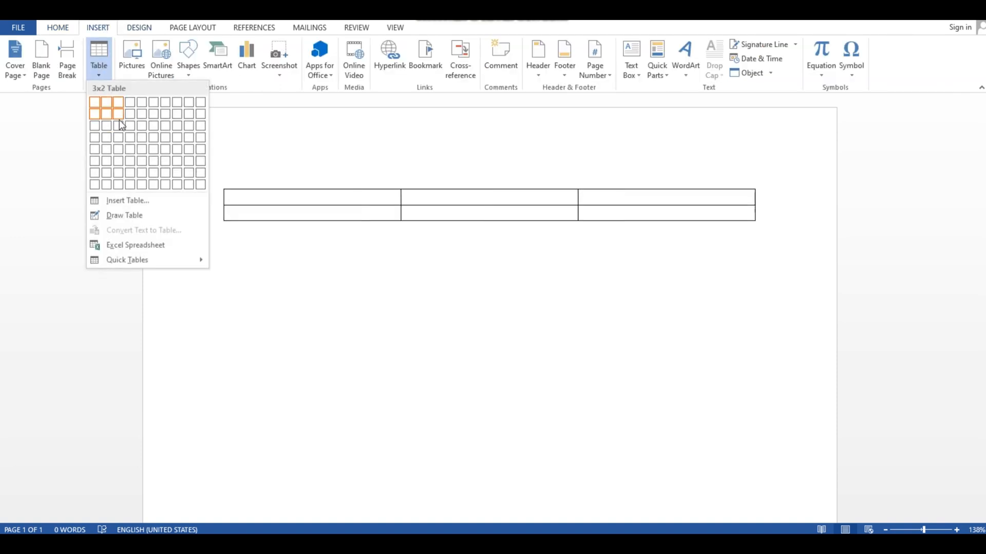
{"action": "left_click", "coordinate": [119, 125]}
{"action": "left_click", "coordinate": [326, 312]}
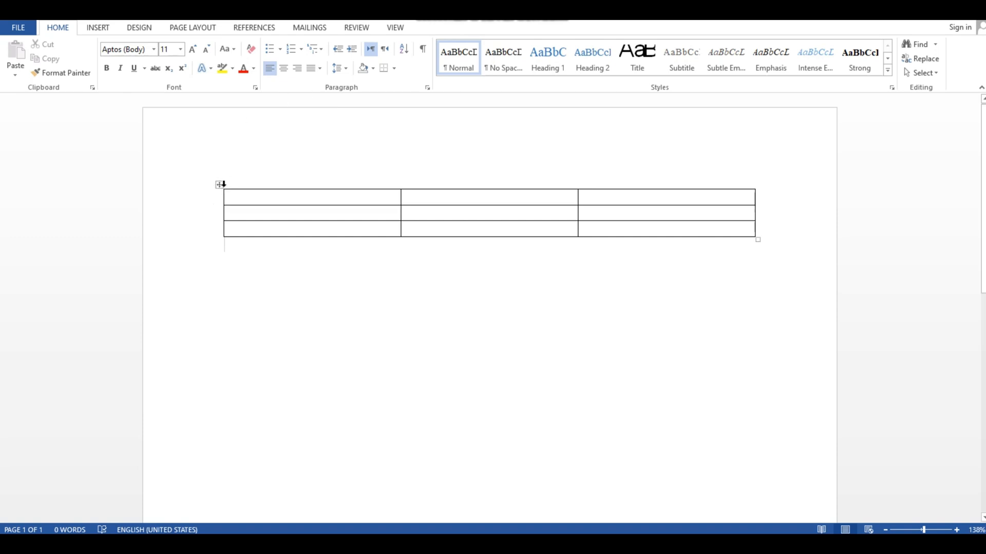
Select the whole table and set its row height to 1.5"
{"action": "left_click", "coordinate": [221, 185]}
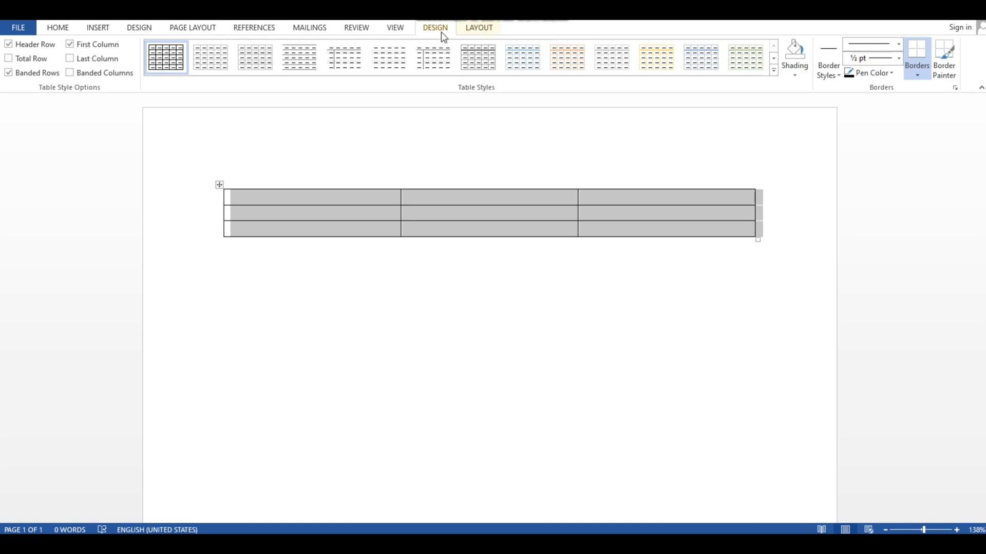
{"action": "left_click", "coordinate": [471, 29]}
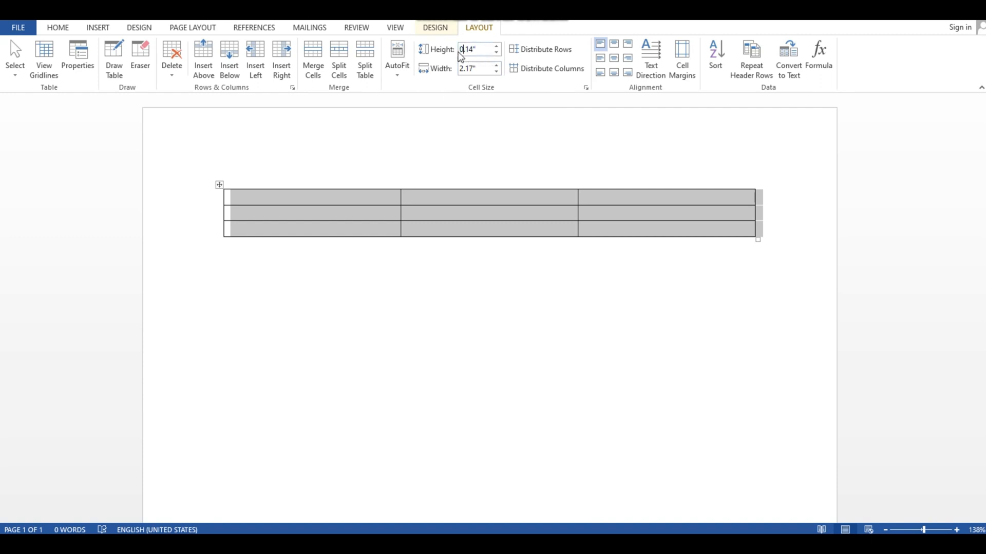
{"action": "key", "text": "BackSpace"}
{"action": "key", "text": "BackSpace"}
{"action": "key", "text": "BackSpace"}
{"action": "key", "text": "Return"}
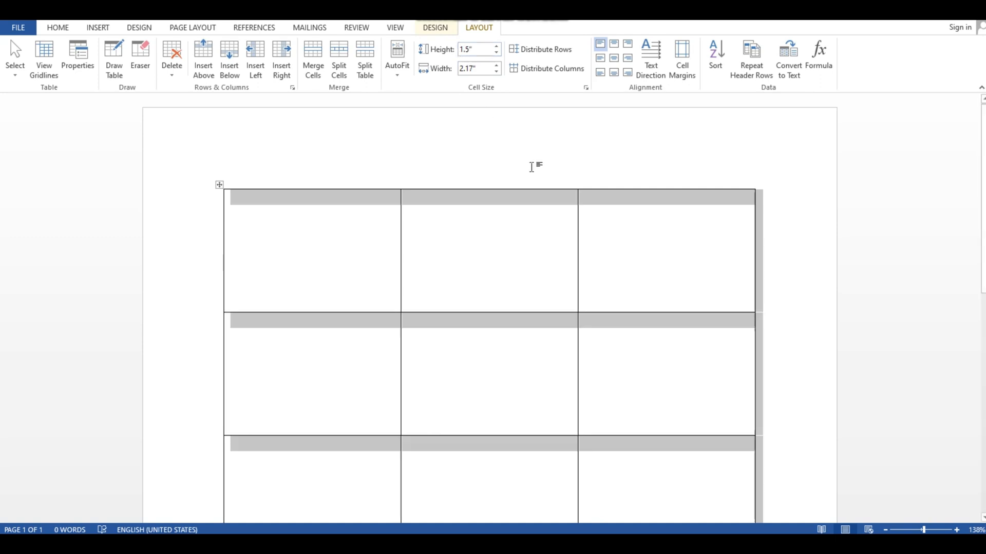
Set the table's column width to 1.5" so the cells become square
{"action": "scroll", "coordinate": [532, 167], "scroll_direction": "down", "scroll_amount": 3}
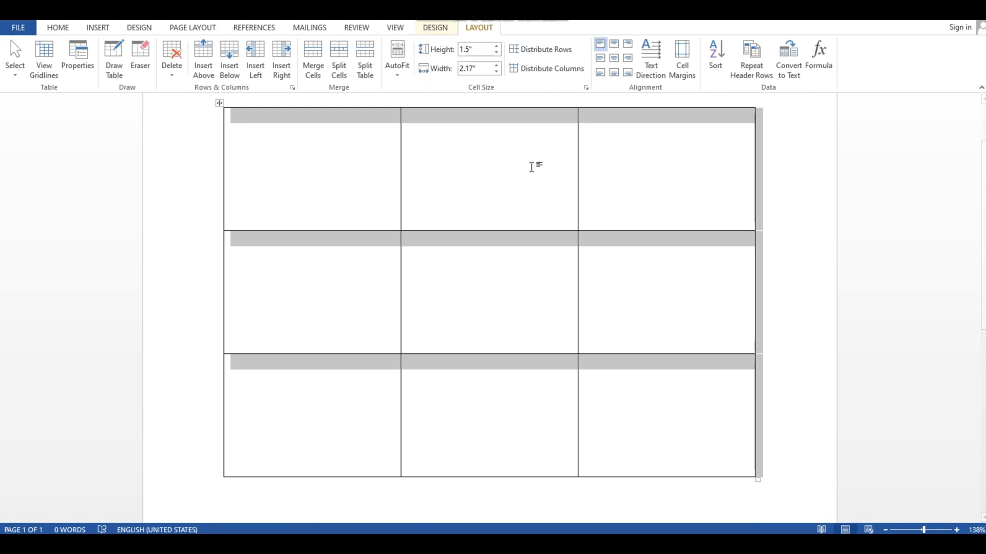
{"action": "left_click", "coordinate": [481, 69]}
{"action": "key", "text": "BackSpace"}
{"action": "type", "text": "1.5"}
{"action": "key", "text": "Return"}
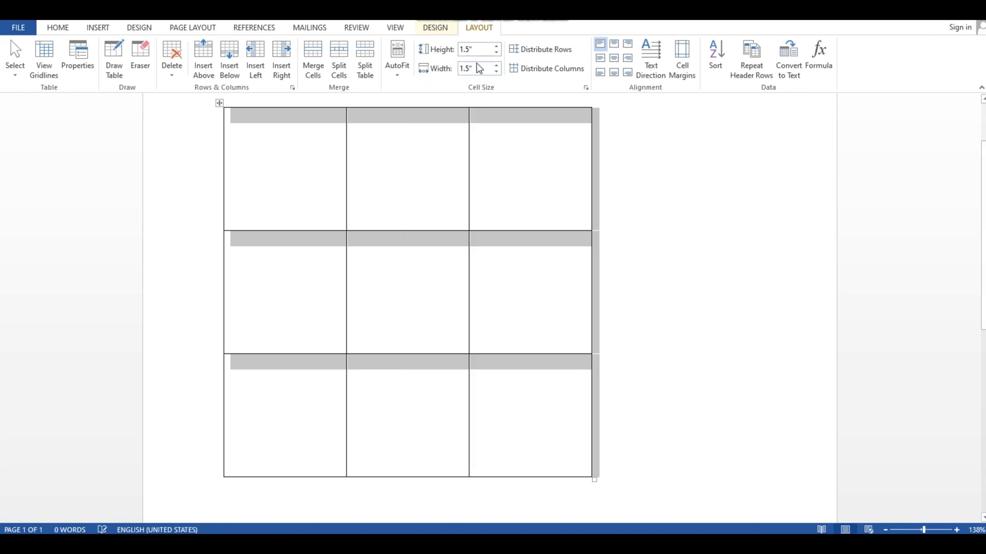
{"action": "left_click", "coordinate": [620, 204]}
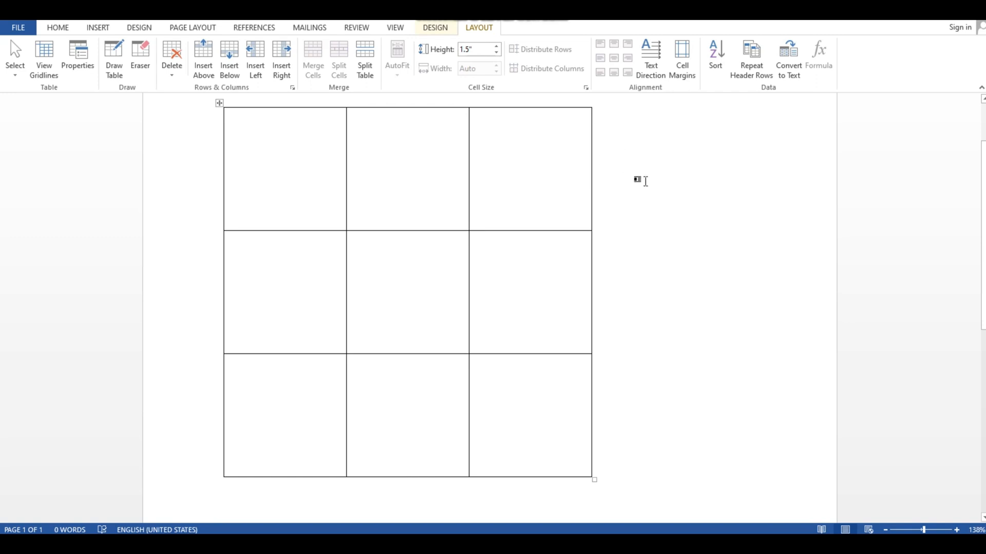
{"action": "scroll", "coordinate": [677, 237], "scroll_direction": "up", "scroll_amount": 2}
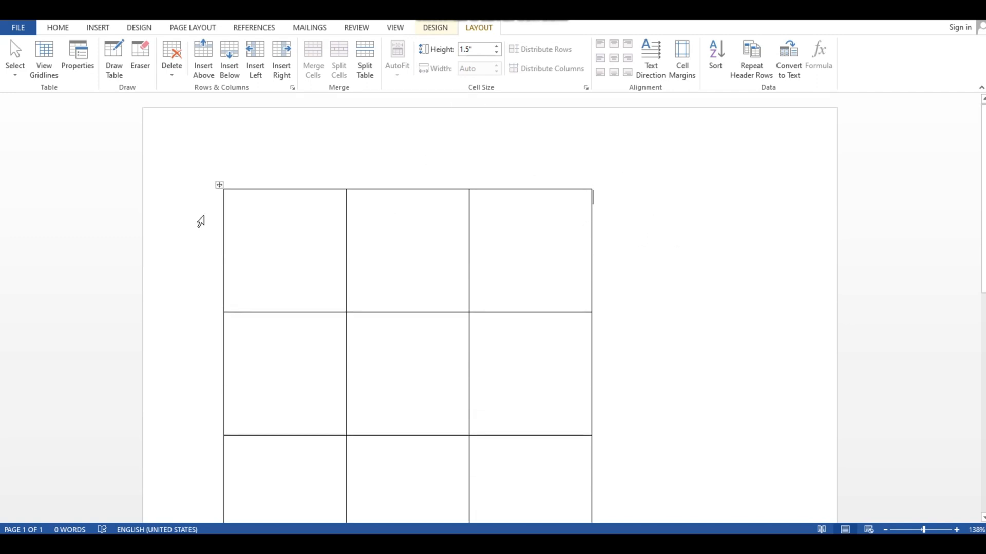
{"action": "scroll", "coordinate": [226, 168], "scroll_direction": "down", "scroll_amount": 1}
{"action": "mouse_move", "coordinate": [220, 272]}
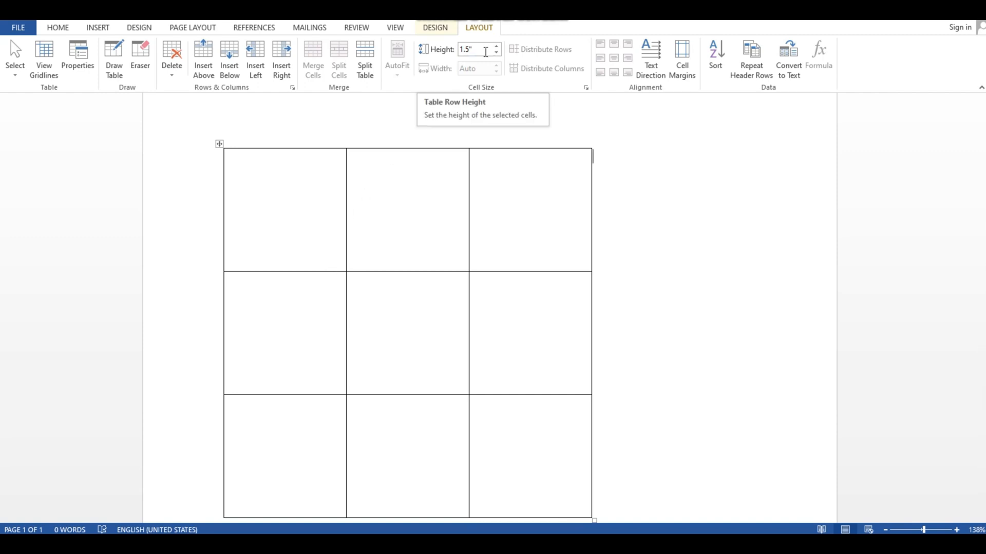
{"action": "scroll", "coordinate": [653, 251], "scroll_direction": "down", "scroll_amount": 2}
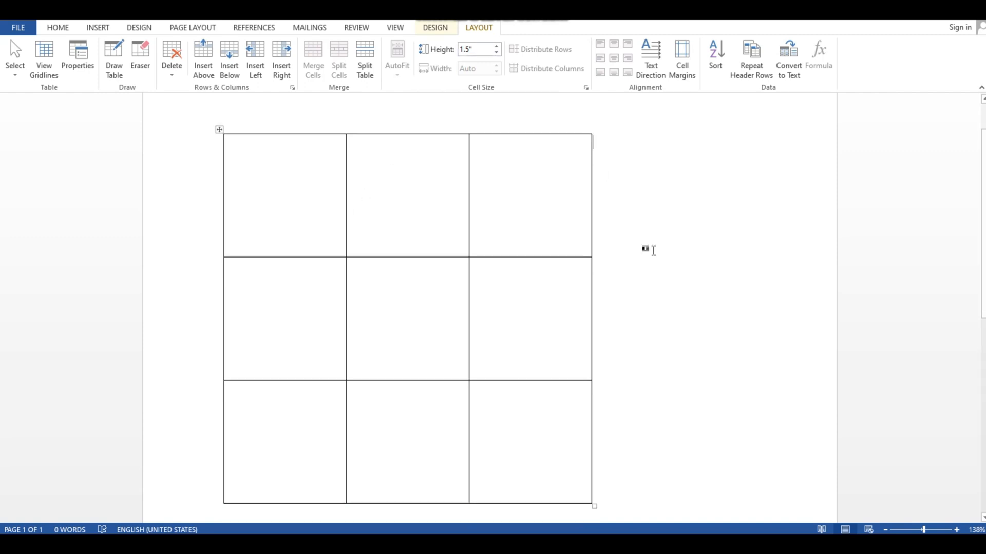
{"action": "scroll", "coordinate": [665, 303], "scroll_direction": "up", "scroll_amount": 1}
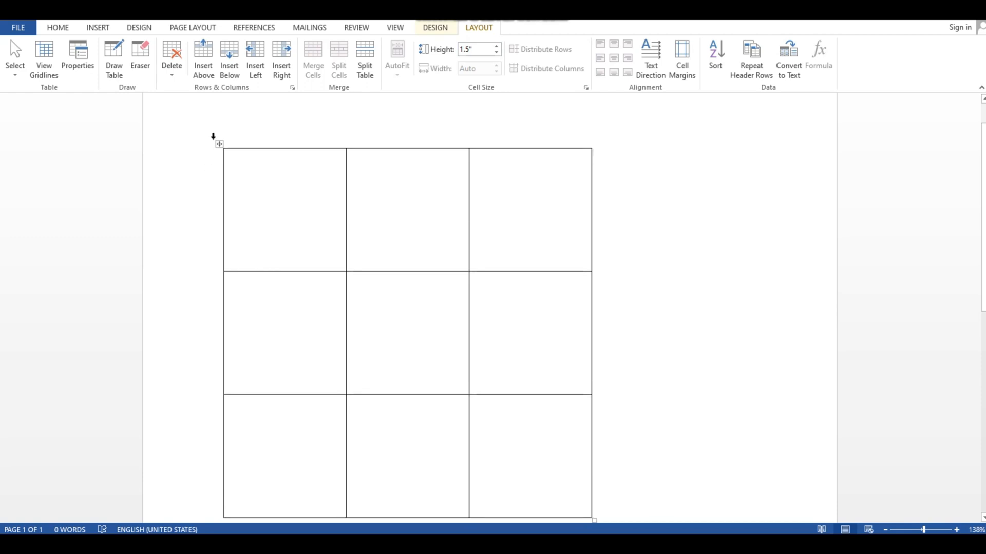
Select the whole table and delete the entire table
{"action": "left_click", "coordinate": [219, 143]}
{"action": "left_click", "coordinate": [172, 67]}
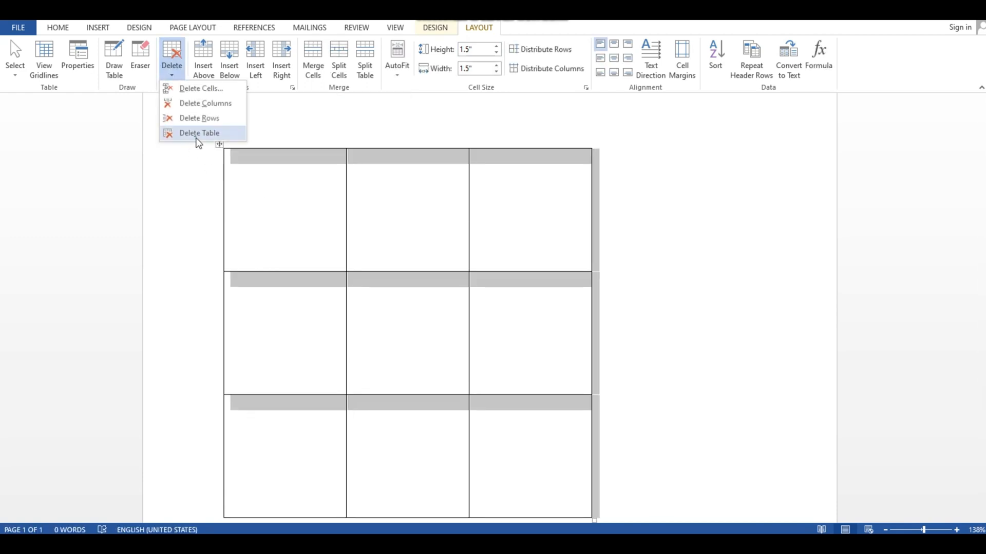
{"action": "left_click", "coordinate": [193, 133]}
Insert a new table with three columns and three rows
{"action": "left_click", "coordinate": [105, 23]}
{"action": "left_click", "coordinate": [97, 73]}
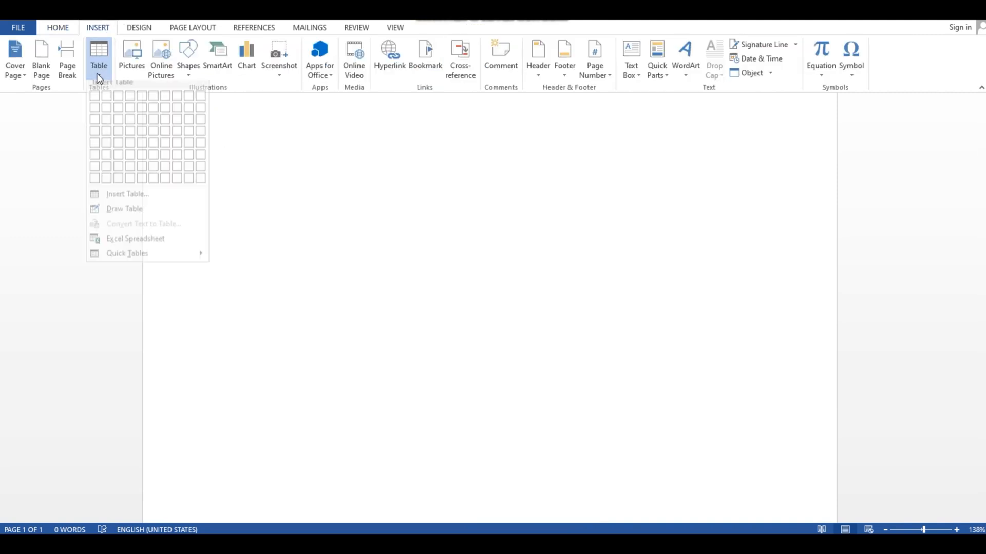
{"action": "left_click", "coordinate": [122, 126]}
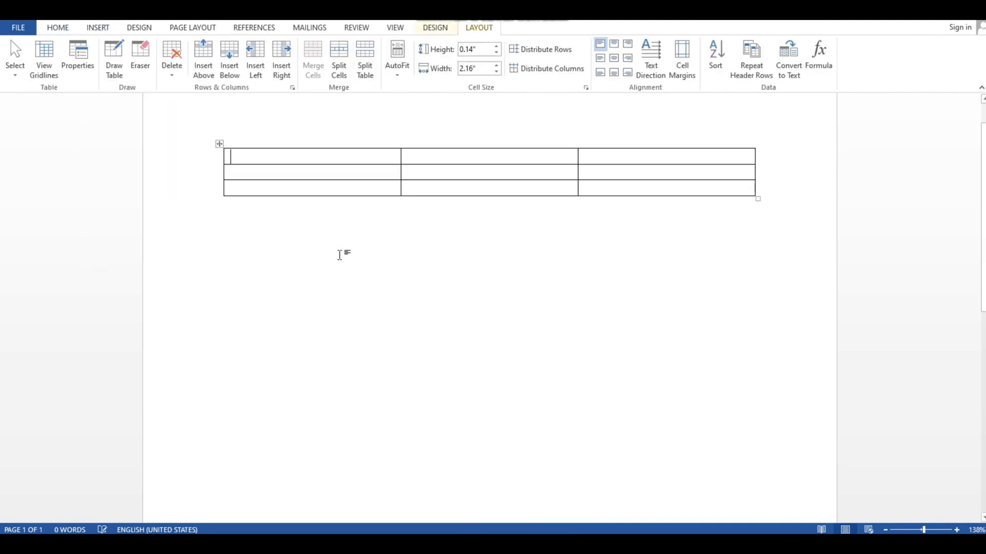
{"action": "left_click", "coordinate": [341, 255]}
Select the whole table and set its column width to 1.5"
{"action": "left_click", "coordinate": [219, 144]}
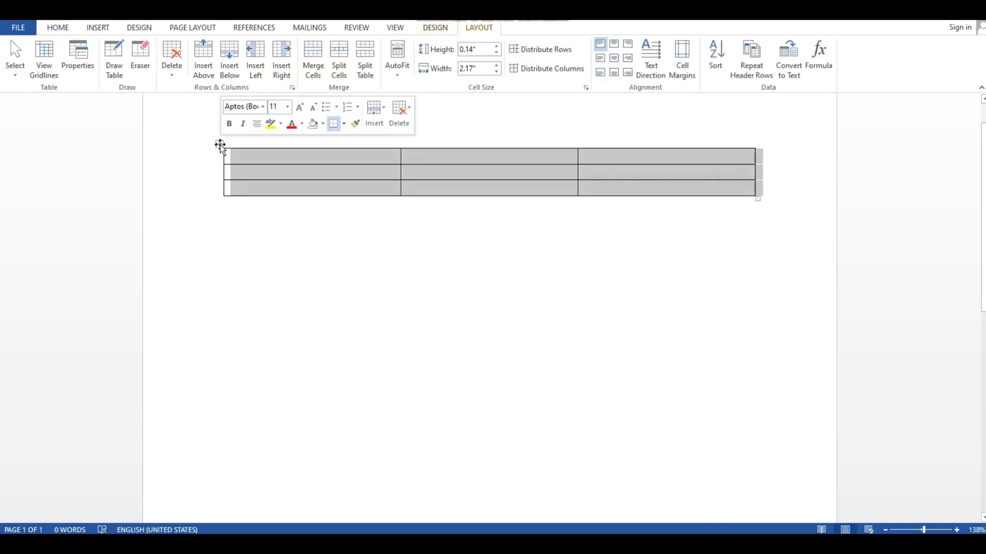
{"action": "left_click", "coordinate": [435, 29]}
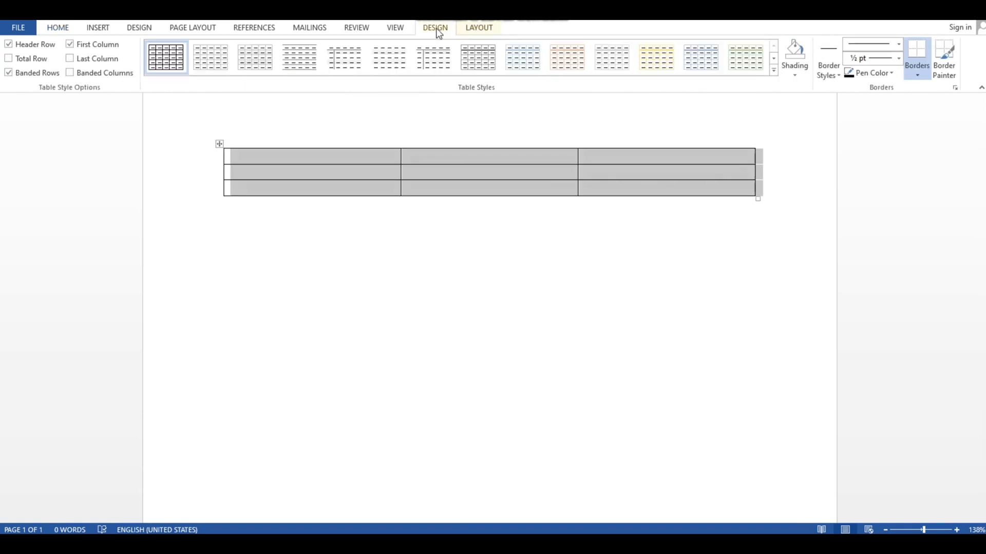
{"action": "left_click", "coordinate": [480, 29]}
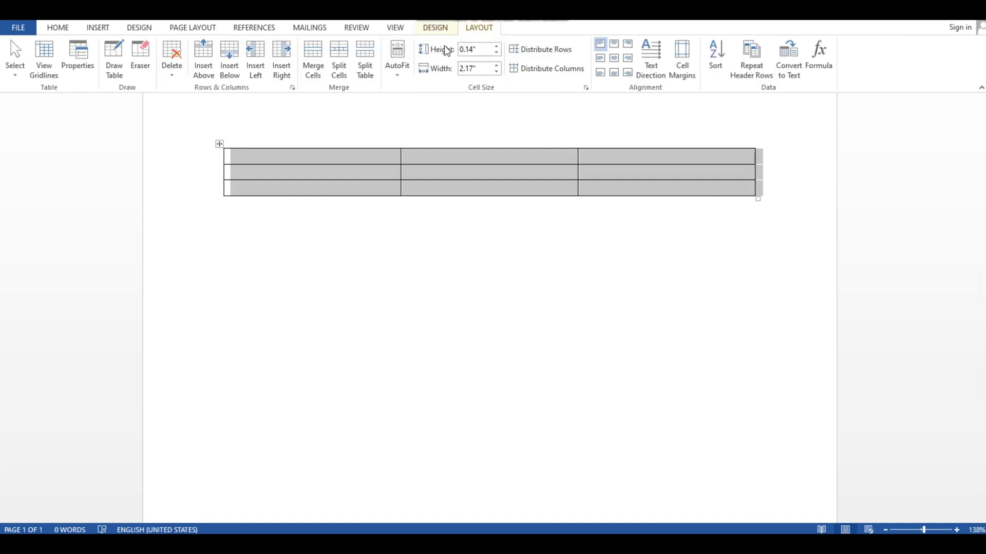
{"action": "double_click", "coordinate": [477, 70]}
{"action": "key", "text": "BackSpace"}
{"action": "key", "text": "Return"}
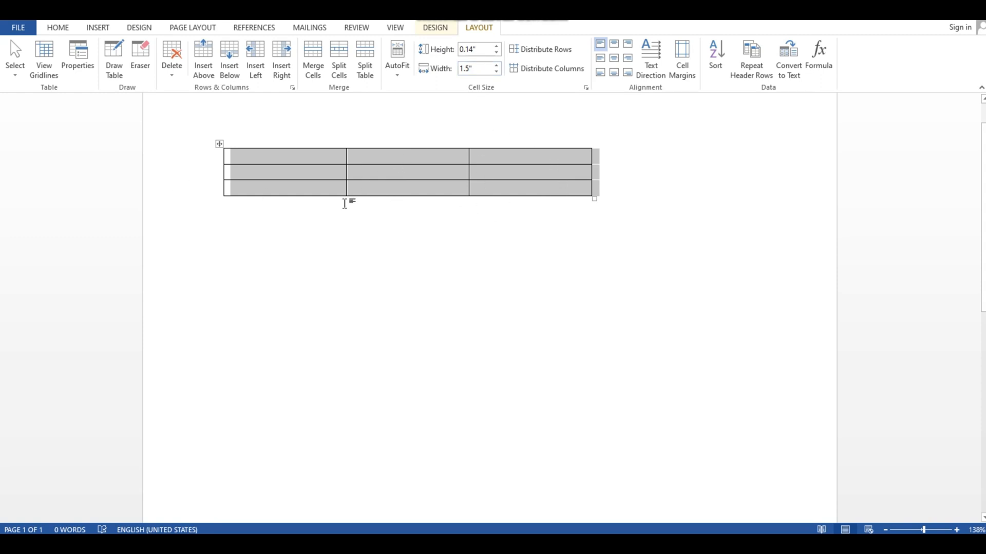
Set the table's row height to 1.5"
{"action": "left_click", "coordinate": [493, 52]}
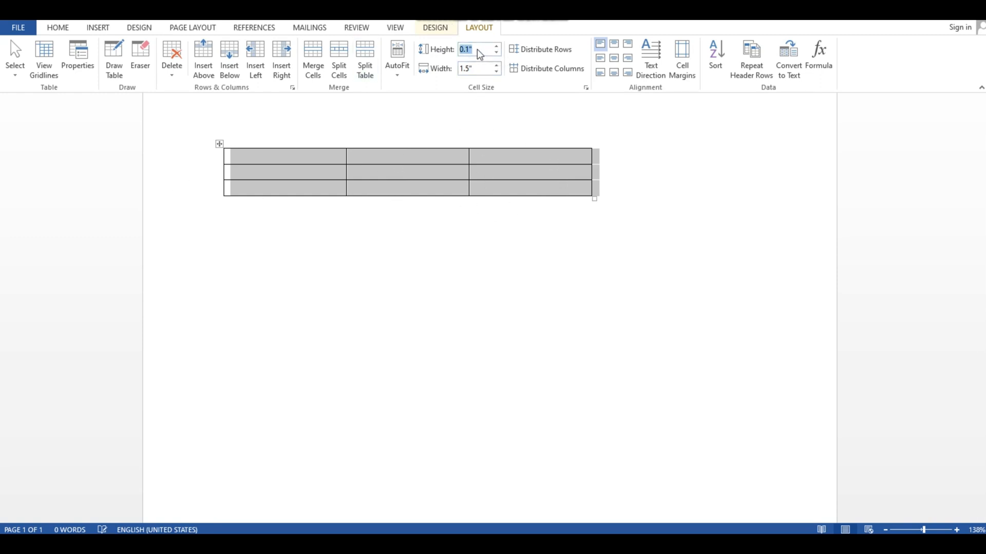
{"action": "left_click", "coordinate": [459, 51]}
{"action": "key", "text": "BackSpace"}
{"action": "type", "text": "1.5"}
{"action": "key", "text": "Return"}
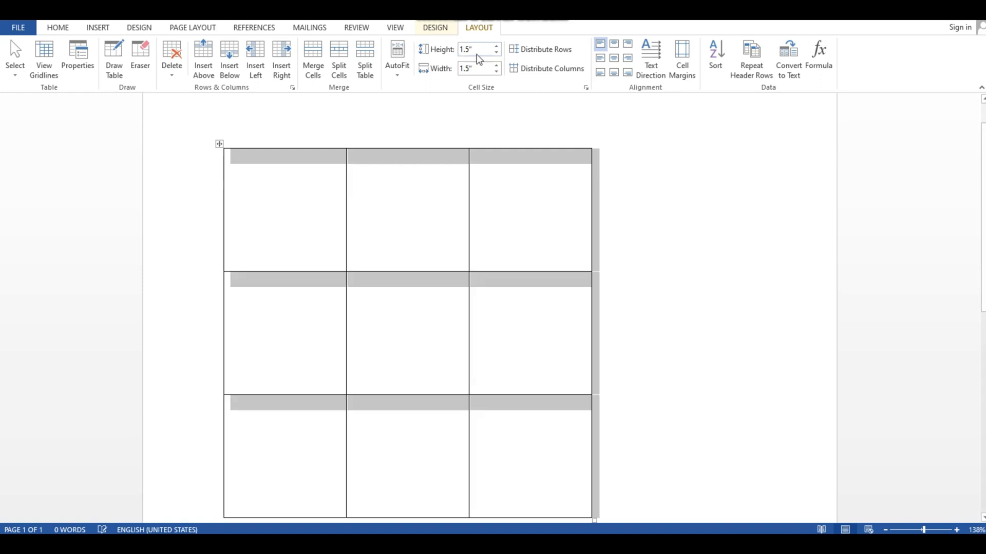
{"action": "left_click", "coordinate": [639, 255]}
Enter the letter a in each cell of the first row
{"action": "scroll", "coordinate": [642, 256], "scroll_direction": "down", "scroll_amount": 2}
{"action": "scroll", "coordinate": [642, 258], "scroll_direction": "up", "scroll_amount": 2}
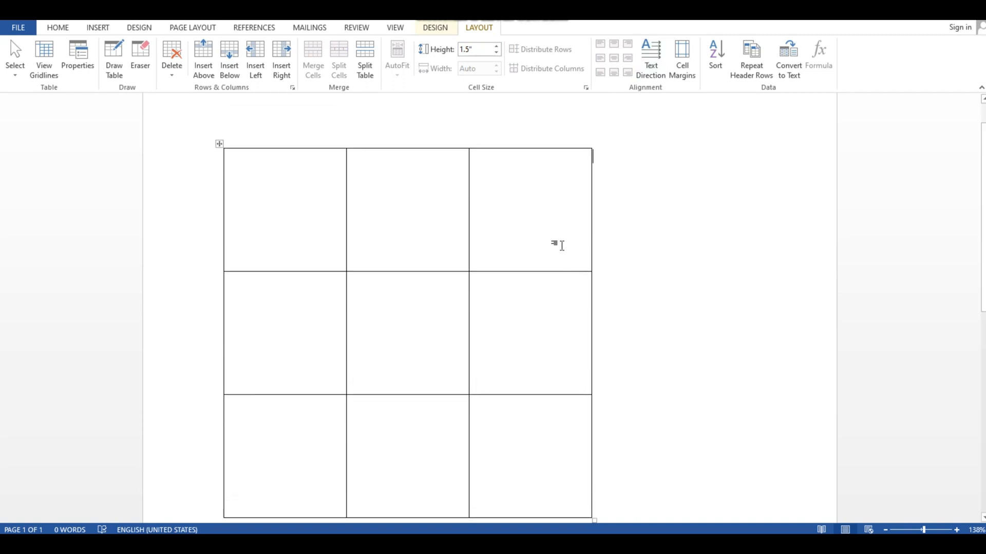
{"action": "left_click", "coordinate": [267, 192]}
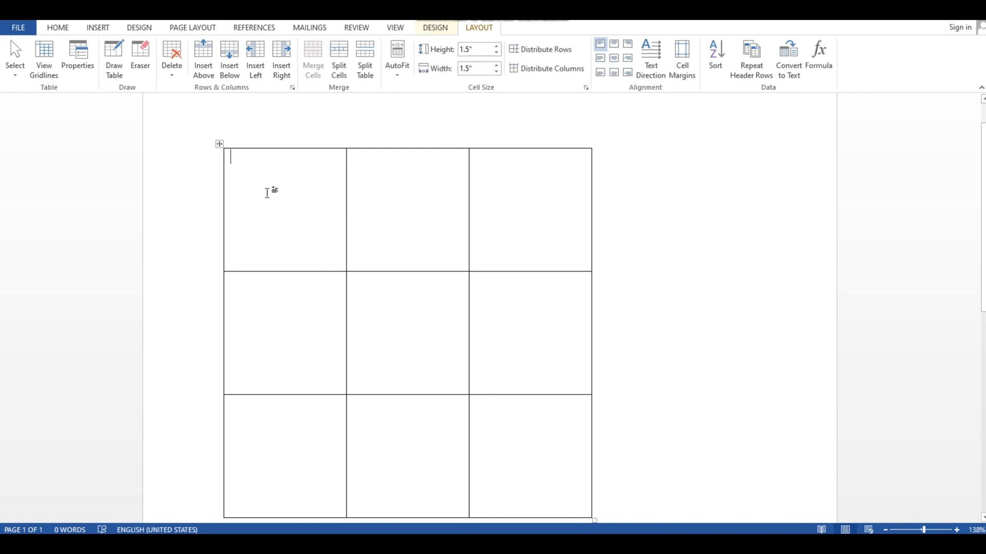
{"action": "type", "text": "aa"}
{"action": "key", "text": "Tab"}
{"action": "type", "text": "a"}
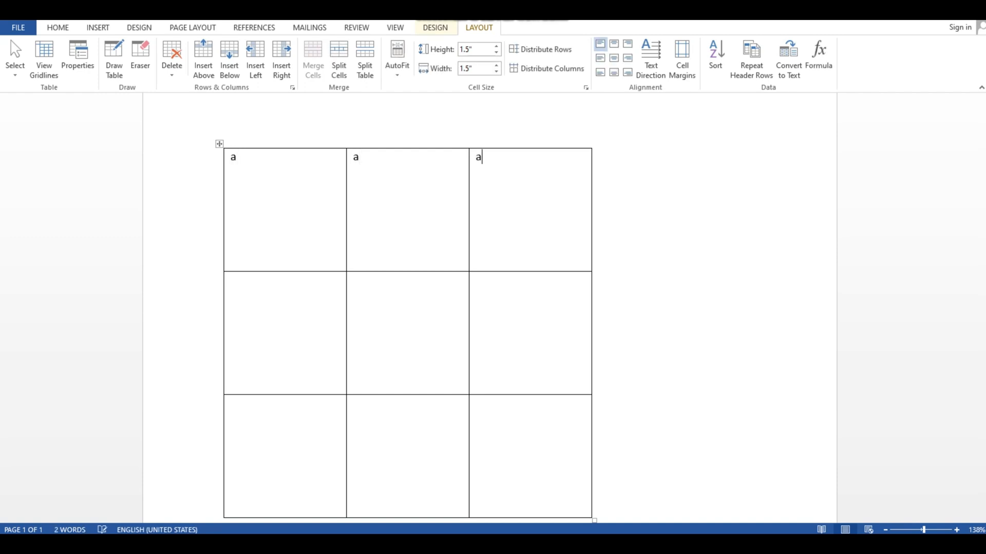
{"action": "key", "text": "Tab"}
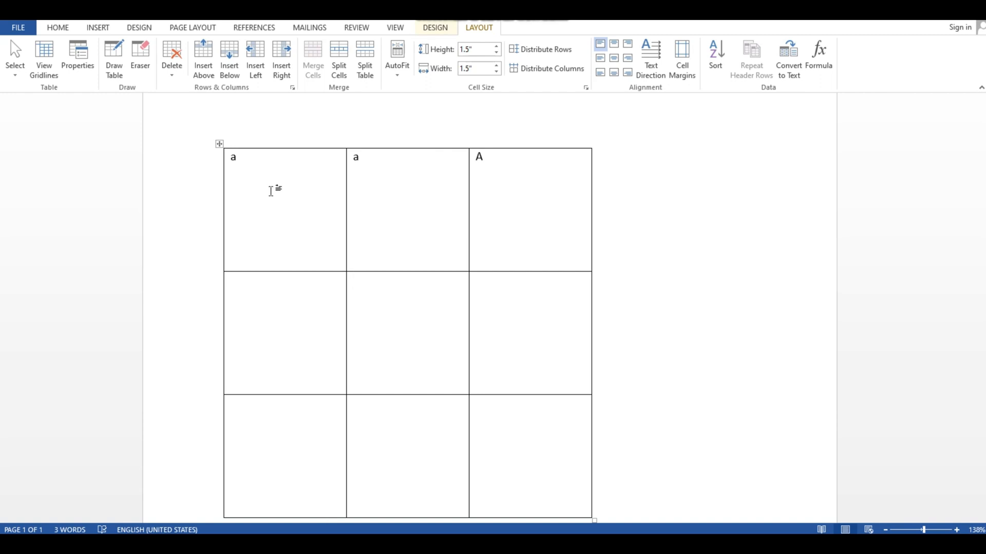
{"action": "type", "text": "bb"}
Fill every cell of the second row with b and of the third row with c
{"action": "key", "text": "Tab"}
{"action": "type", "text": "b"}
{"action": "key", "text": "Tab"}
{"action": "type", "text": "cc"}
{"action": "key", "text": "Tab"}
{"action": "type", "text": "c"}
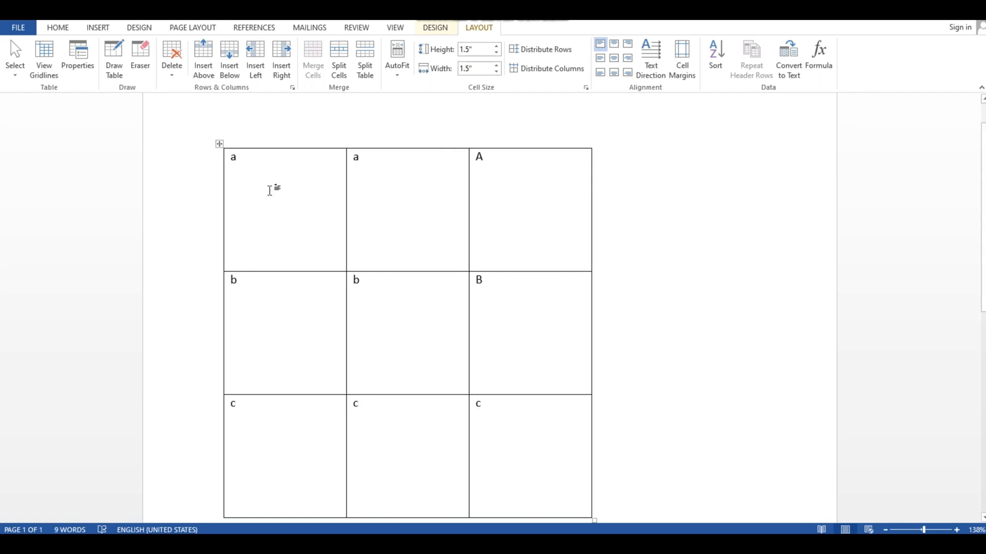
Select all the table cells and increase the font size to 22
{"action": "left_click", "coordinate": [232, 158]}
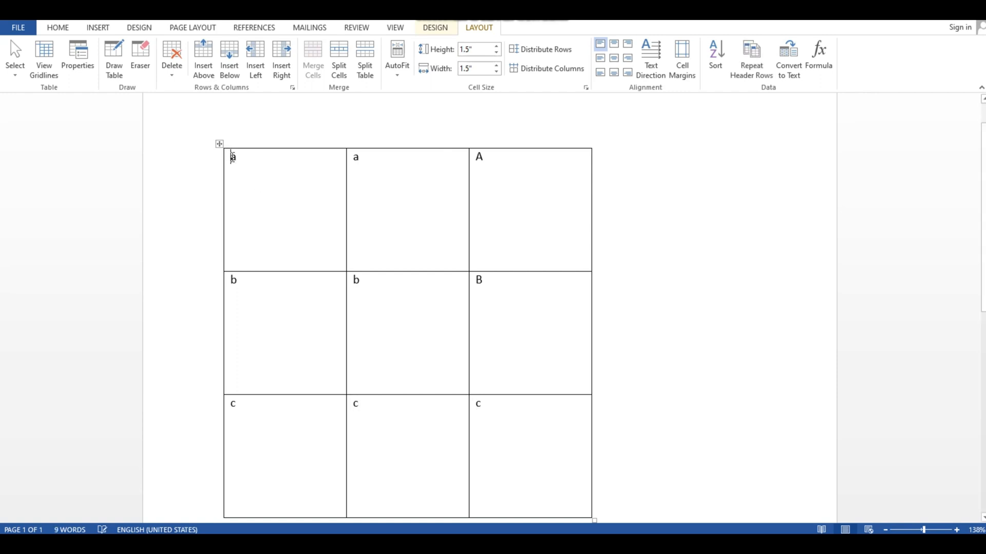
{"action": "left_click_drag", "start_coordinate": [493, 407], "coordinate": [222, 180]}
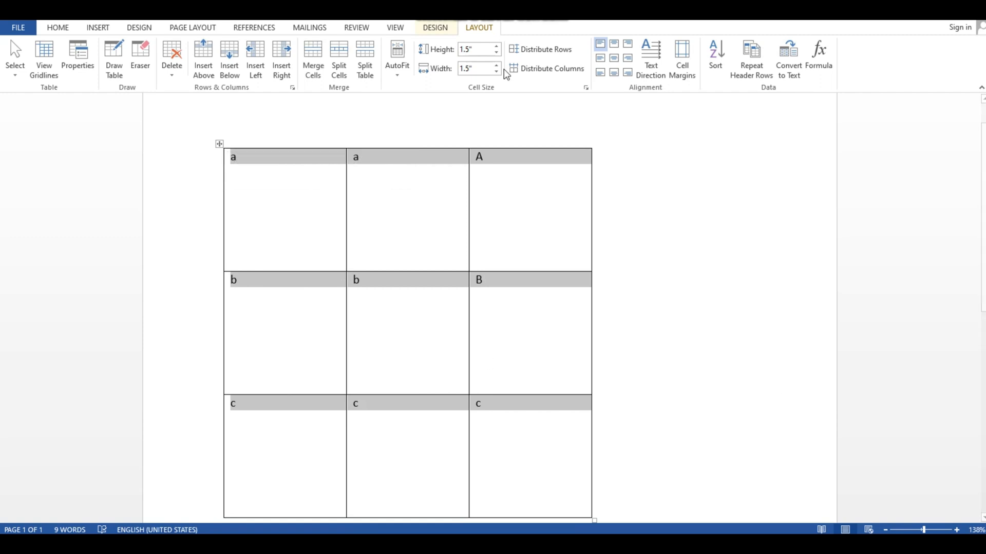
{"action": "left_click", "coordinate": [92, 27]}
{"action": "left_click", "coordinate": [58, 28]}
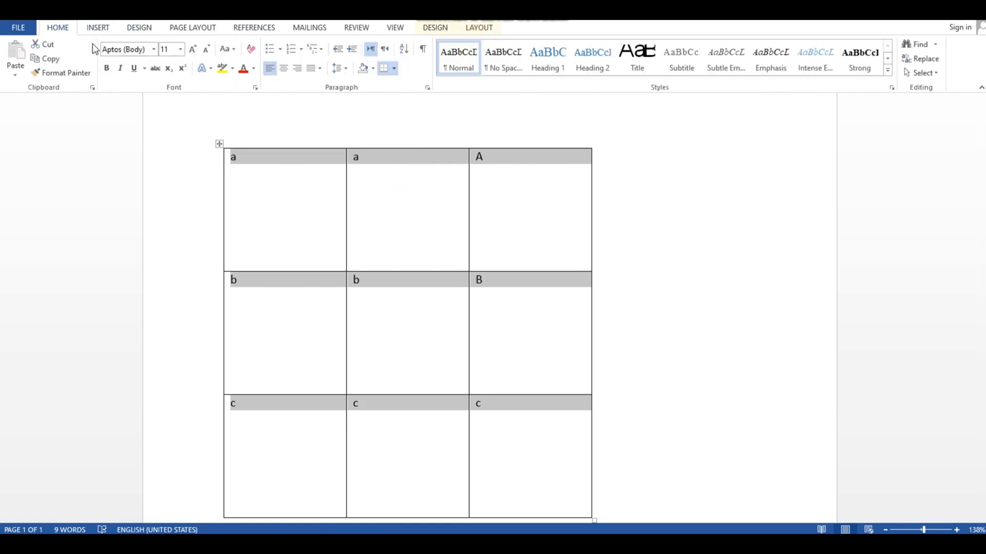
{"action": "left_click", "coordinate": [194, 49]}
{"action": "left_click", "coordinate": [194, 49]}
{"action": "left_click", "coordinate": [194, 49]}
{"action": "left_click", "coordinate": [193, 49]}
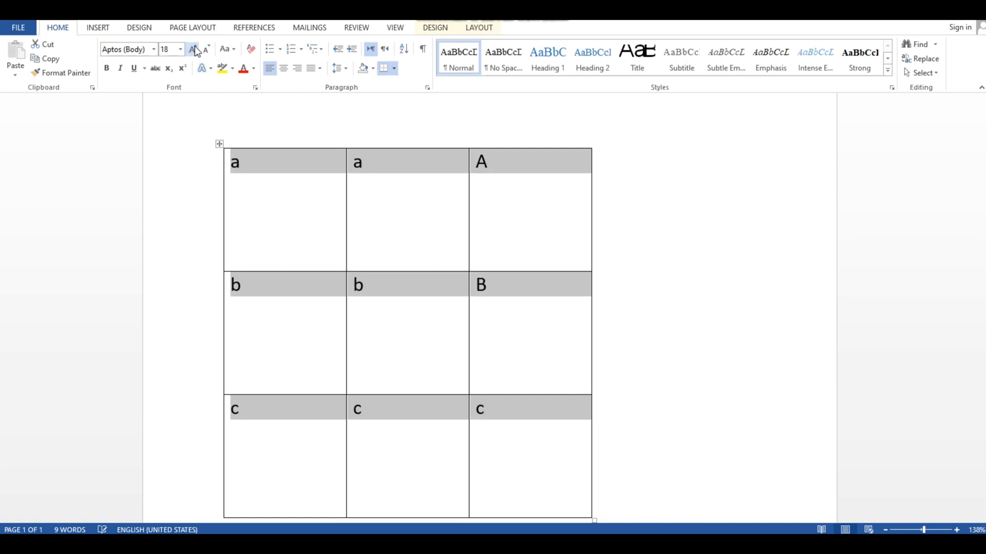
{"action": "left_click", "coordinate": [194, 49]}
{"action": "left_click", "coordinate": [193, 49]}
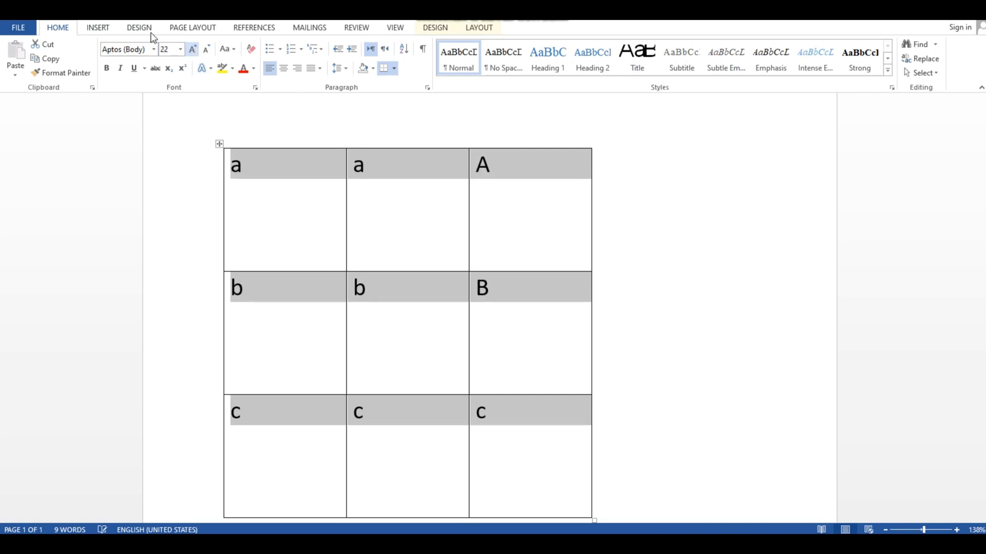
Change the case of all the table's letters to UPPERCASE
{"action": "left_click", "coordinate": [472, 30]}
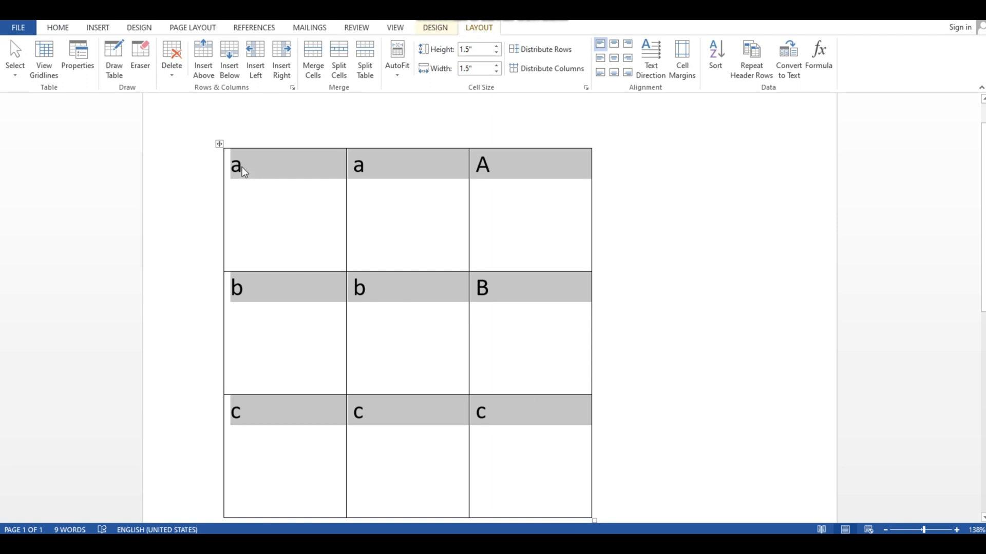
{"action": "left_click", "coordinate": [54, 27]}
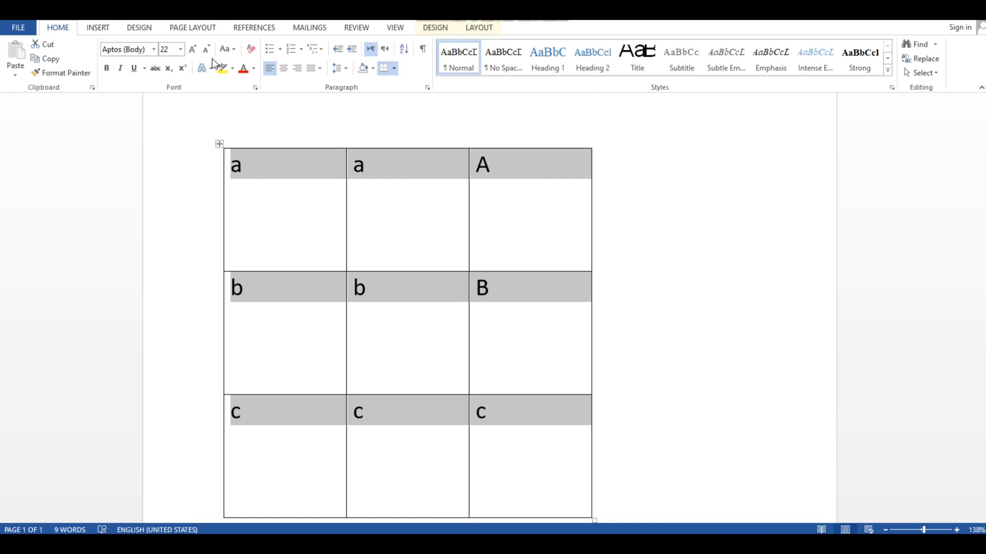
{"action": "left_click", "coordinate": [227, 49]}
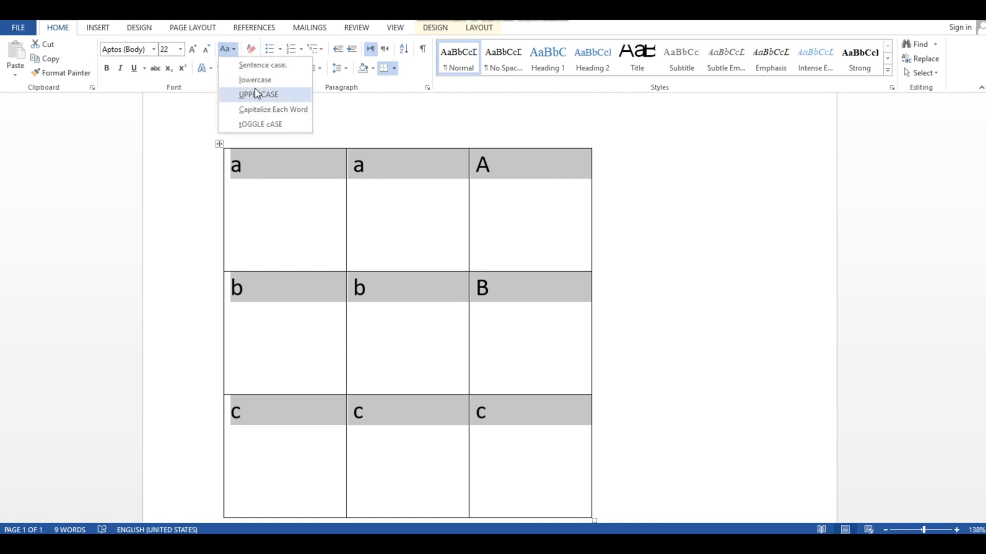
{"action": "left_click", "coordinate": [254, 93]}
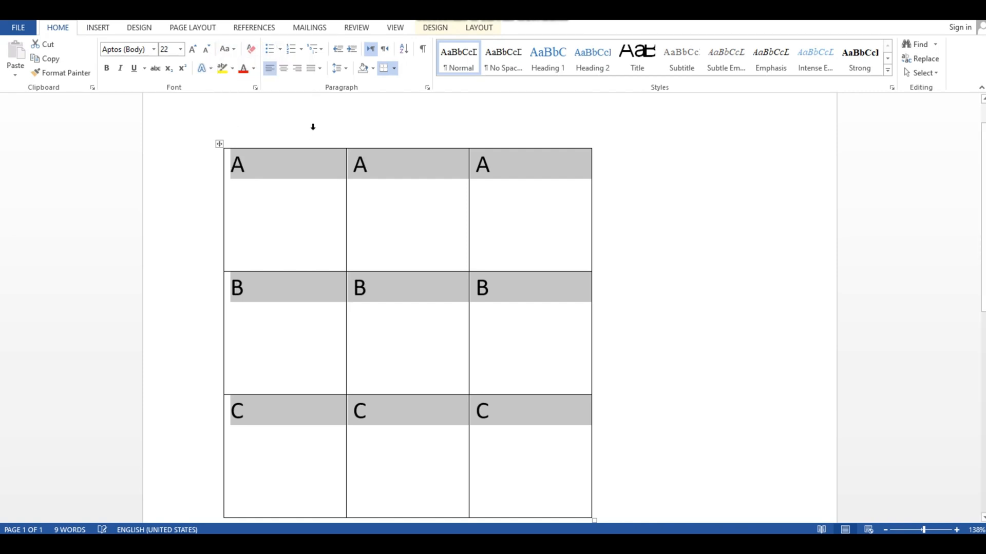
Select all the cells and apply top center, then top right alignment to their text
{"action": "left_click", "coordinate": [484, 28]}
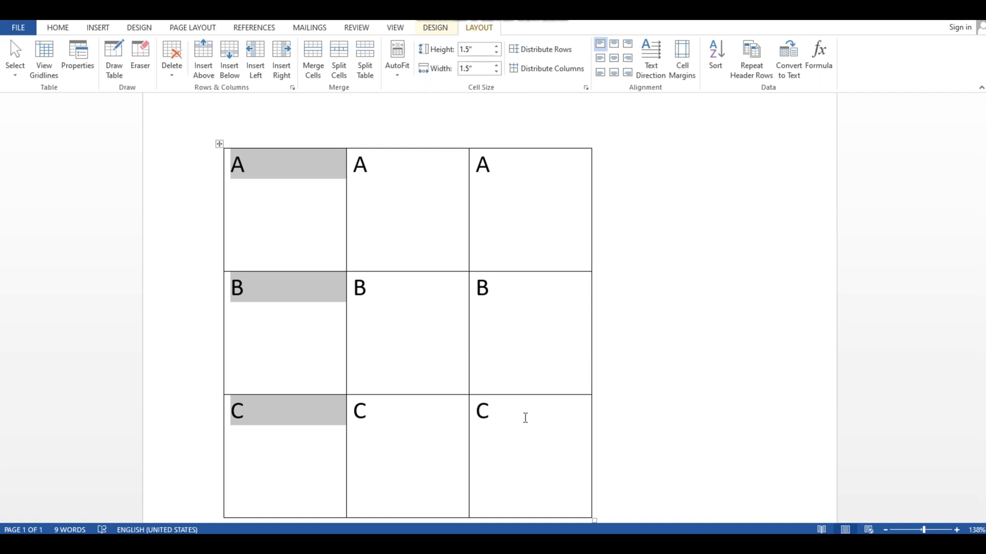
{"action": "left_click_drag", "start_coordinate": [523, 416], "coordinate": [302, 203]}
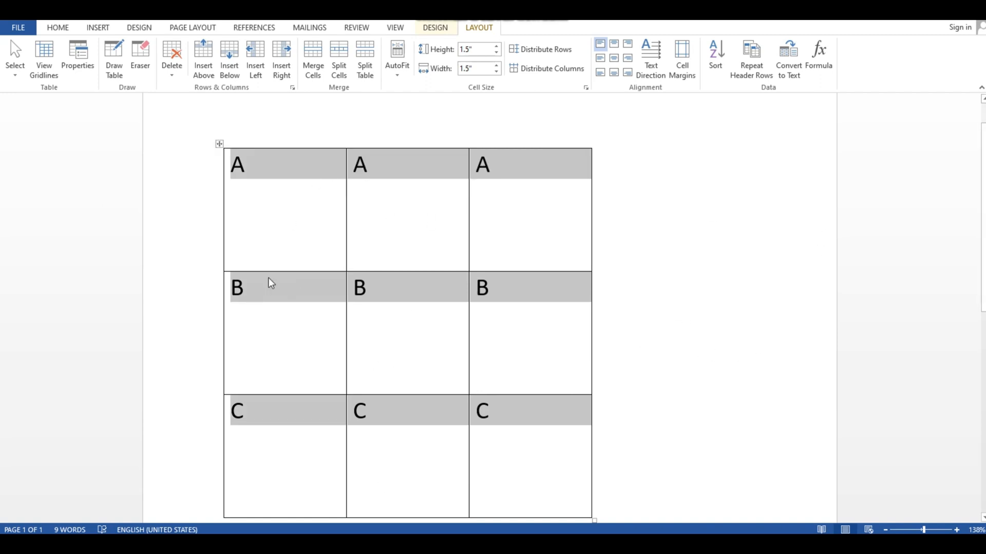
{"action": "left_click", "coordinate": [614, 45]}
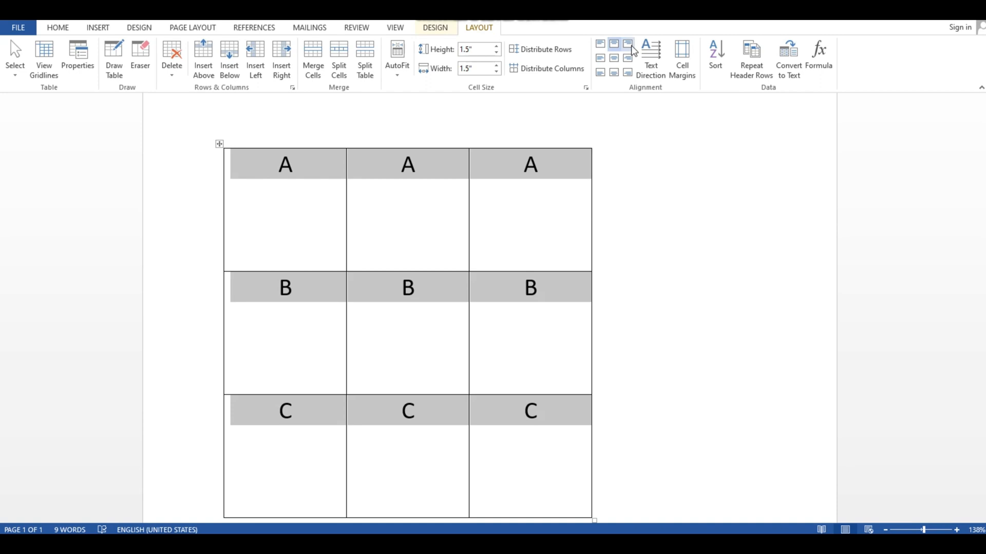
{"action": "left_click", "coordinate": [631, 46]}
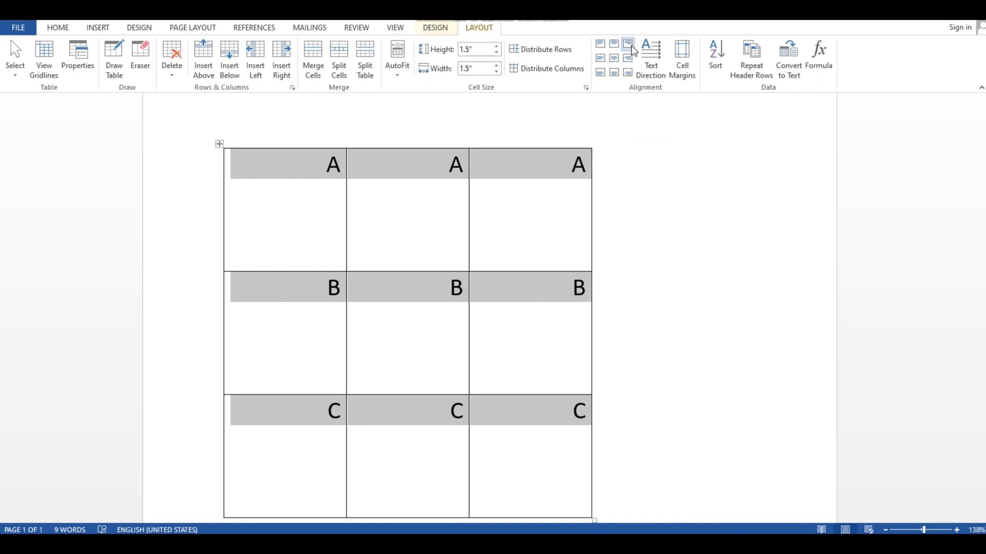
Apply center left, center and center right alignment to the selected cells' text
{"action": "left_click", "coordinate": [602, 60]}
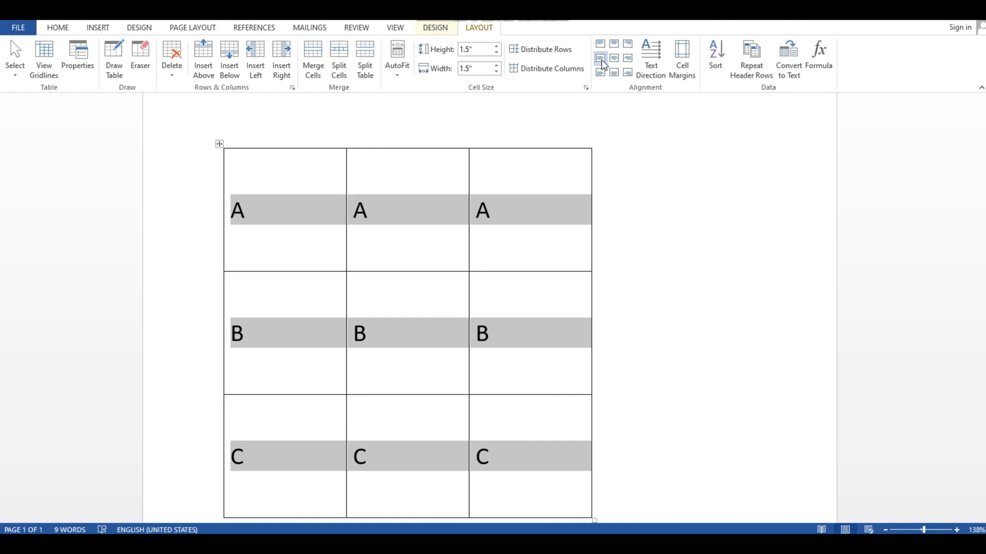
{"action": "left_click", "coordinate": [613, 59]}
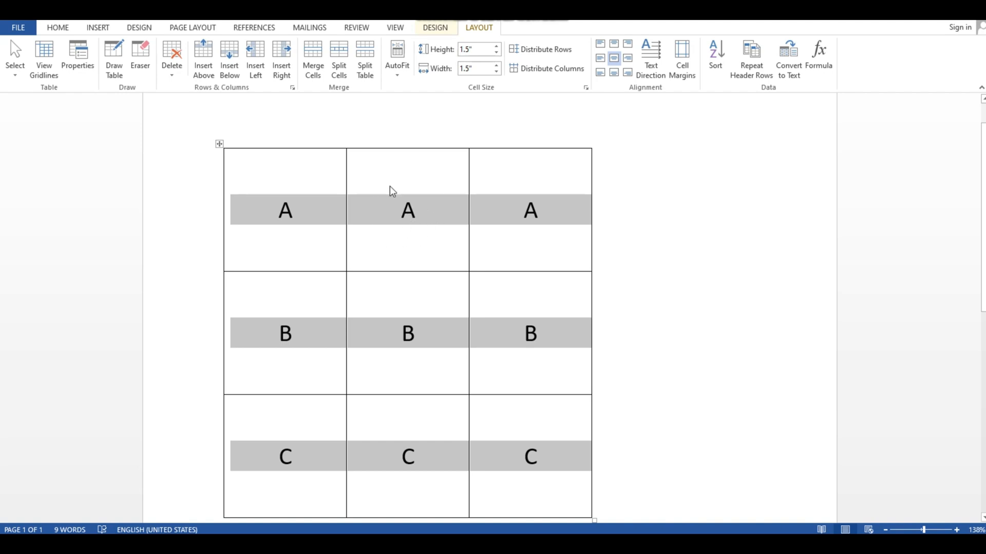
{"action": "left_click", "coordinate": [627, 60]}
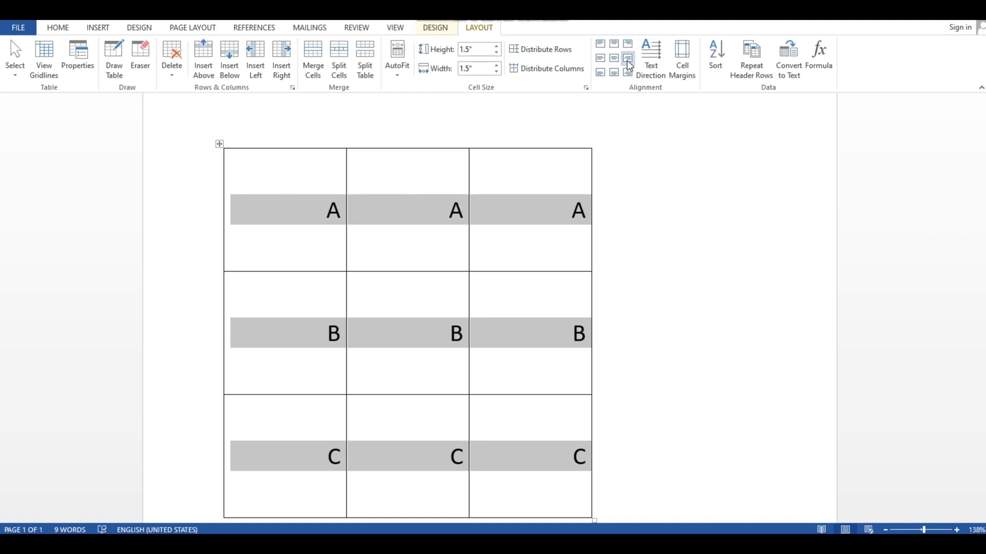
Try the bottom left, bottom center and bottom right alignments, finishing with center alignment for all cells
{"action": "left_click", "coordinate": [600, 74]}
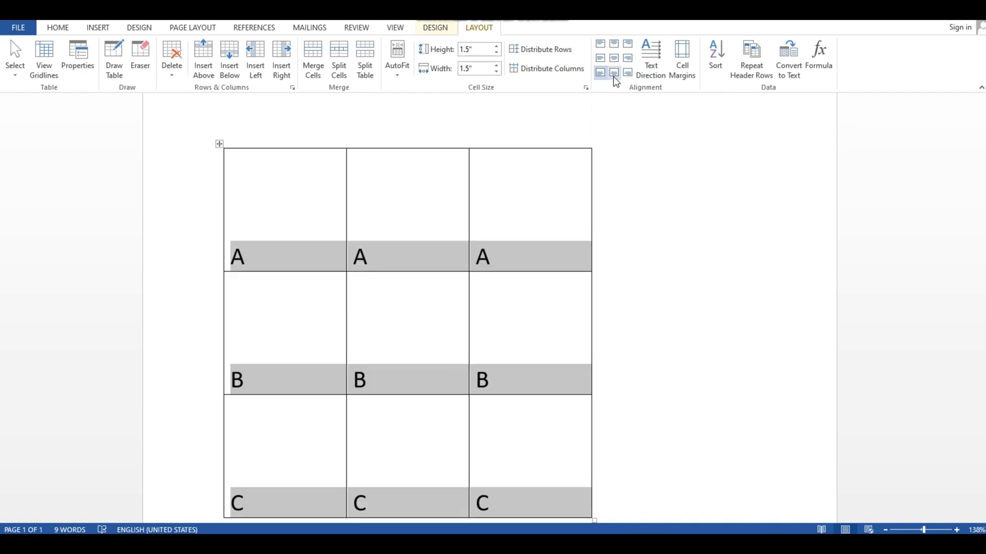
{"action": "left_click", "coordinate": [614, 73]}
{"action": "left_click", "coordinate": [627, 73]}
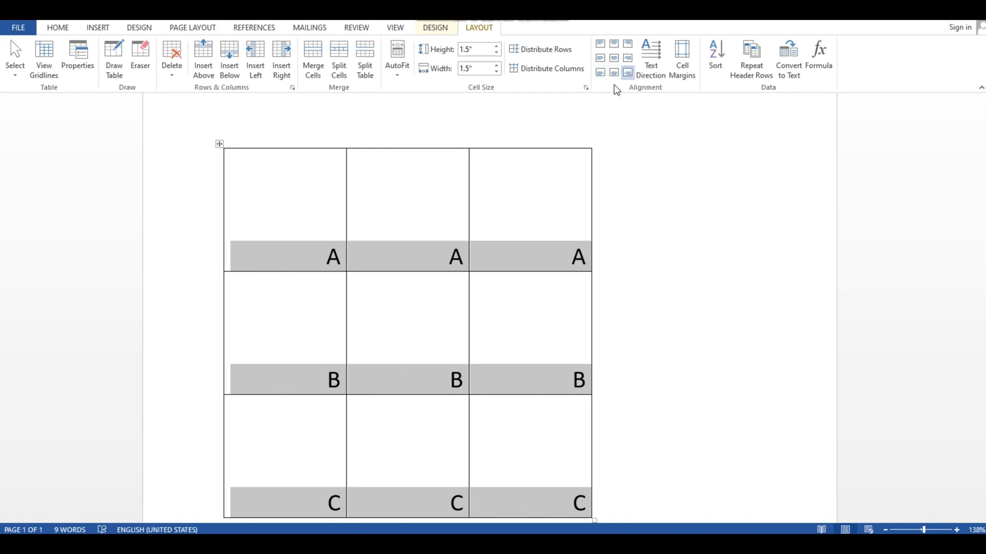
{"action": "left_click", "coordinate": [613, 58]}
{"action": "left_click", "coordinate": [645, 183]}
Insert a new empty row between the A row and the B row
{"action": "scroll", "coordinate": [649, 199], "scroll_direction": "down", "scroll_amount": 1}
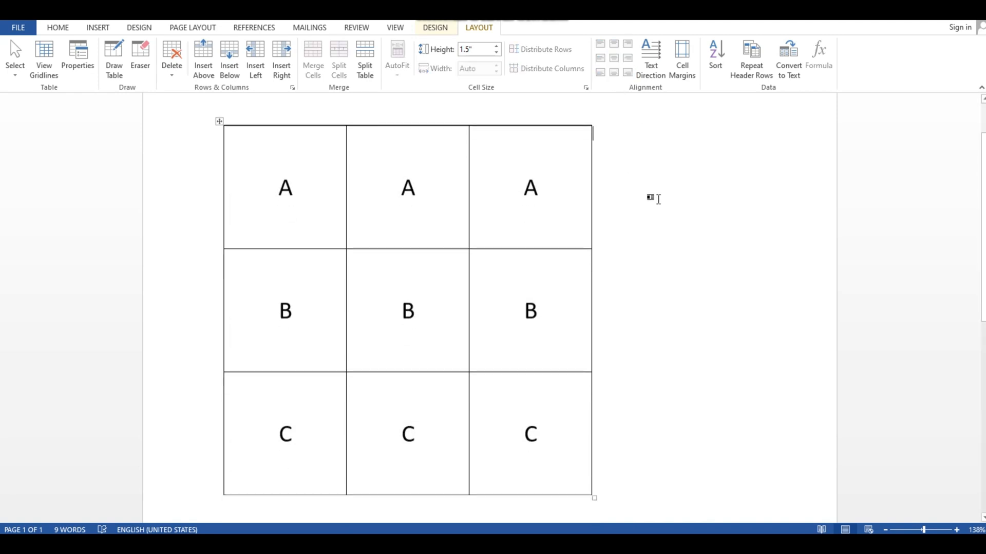
{"action": "scroll", "coordinate": [670, 213], "scroll_direction": "down", "scroll_amount": 2}
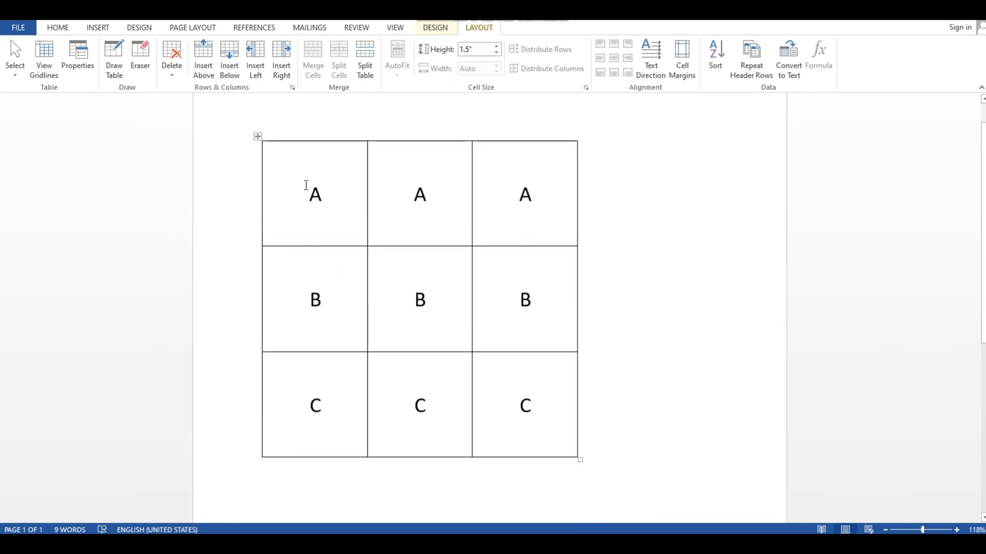
{"action": "mouse_move", "coordinate": [260, 250]}
{"action": "left_click", "coordinate": [258, 245]}
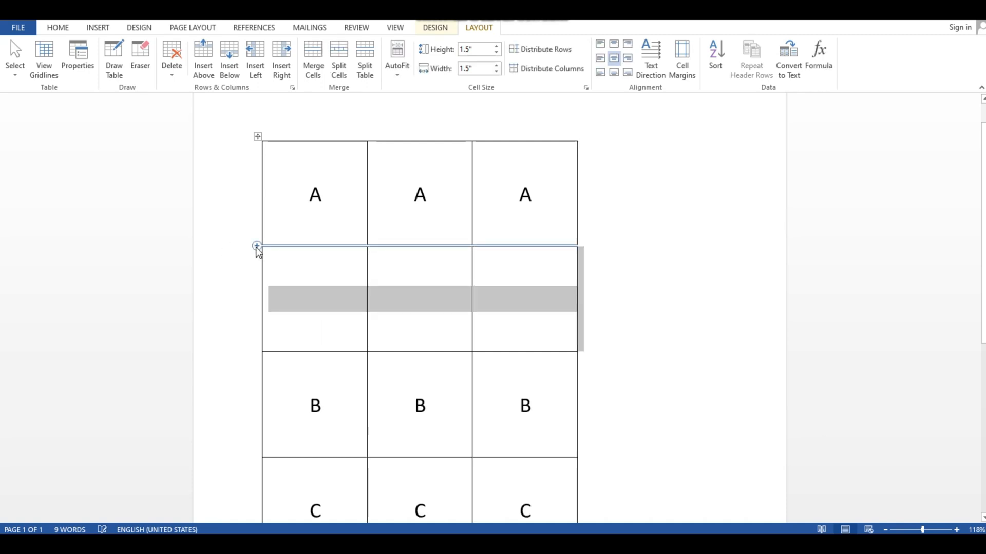
{"action": "left_click", "coordinate": [484, 308]}
Add 1 and 2 to the second and third cells of the A row, making A1 and A2
{"action": "scroll", "coordinate": [473, 302], "scroll_direction": "down", "scroll_amount": 1}
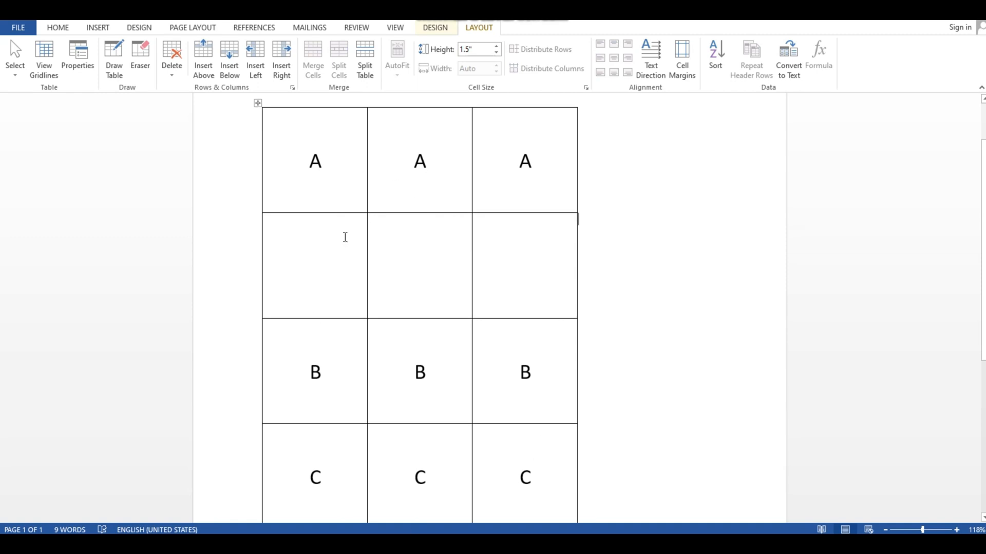
{"action": "scroll", "coordinate": [352, 270], "scroll_direction": "up", "scroll_amount": 1}
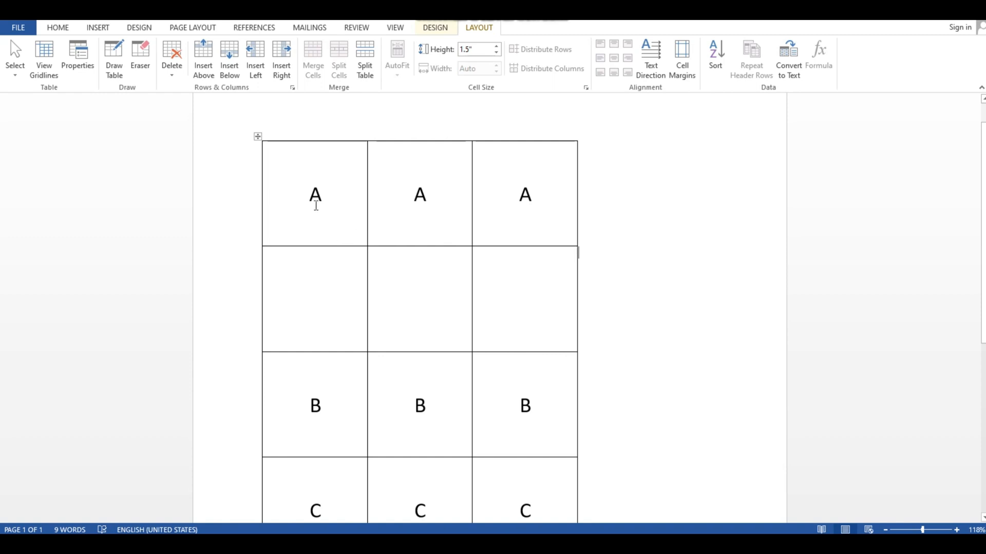
{"action": "left_click", "coordinate": [425, 198]}
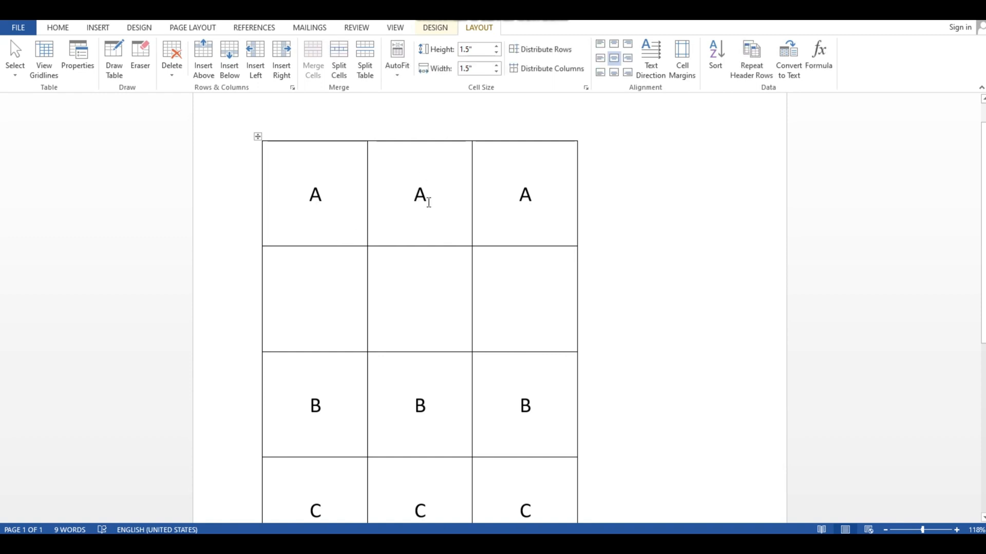
{"action": "type", "text": "1"}
{"action": "key", "text": "Right"}
{"action": "type", "text": "2"}
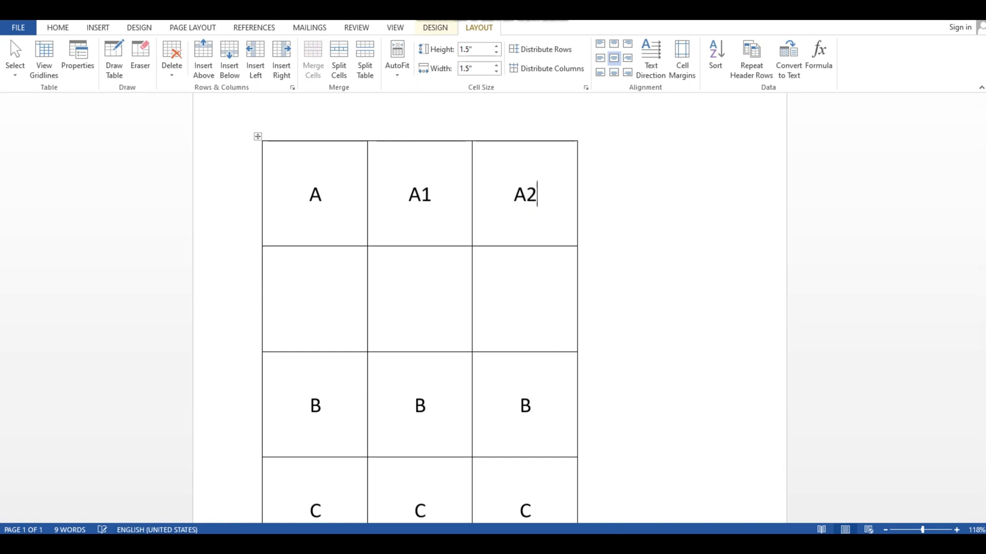
Add 2 and 3 to the second and third cells of the B row
{"action": "left_click", "coordinate": [431, 399]}
{"action": "type", "text": "2"}
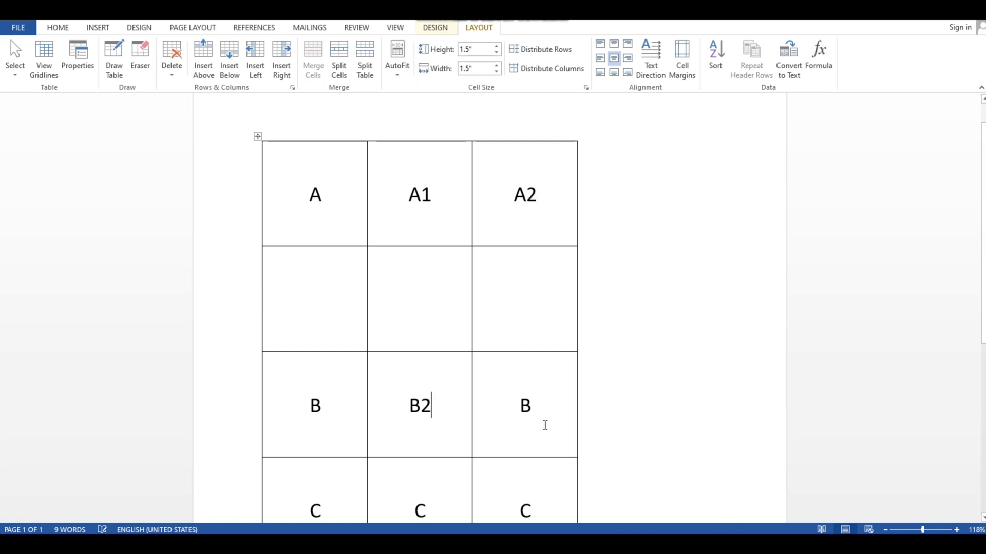
{"action": "left_click", "coordinate": [546, 414]}
{"action": "type", "text": "3"}
Label the C row's second and third cells C1 and C2
{"action": "scroll", "coordinate": [441, 474], "scroll_direction": "down", "scroll_amount": 1}
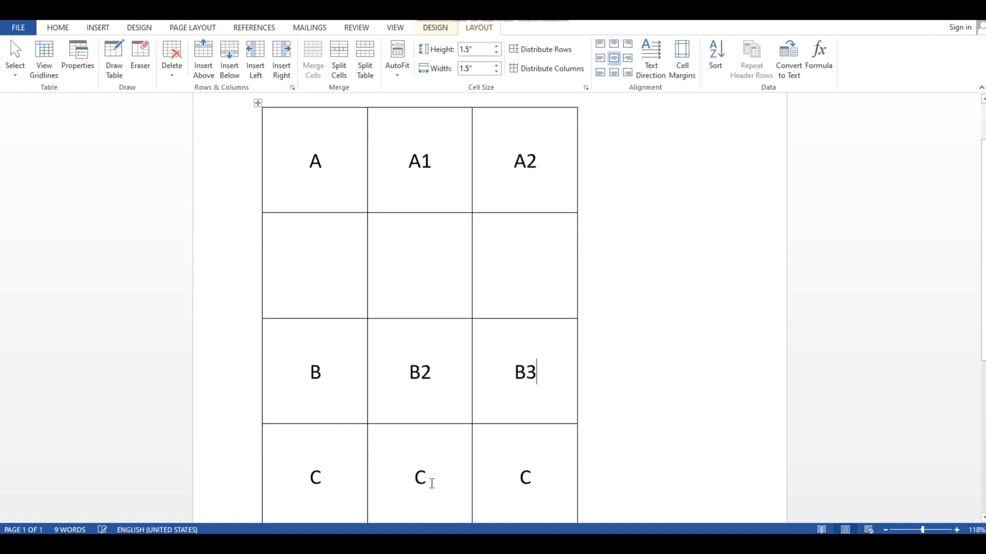
{"action": "left_click", "coordinate": [434, 482]}
{"action": "type", "text": "1"}
{"action": "left_click", "coordinate": [539, 485]}
{"action": "type", "text": "2"}
{"action": "left_click", "coordinate": [438, 469]}
{"action": "key", "text": "BackSpace"}
{"action": "type", "text": "2"}
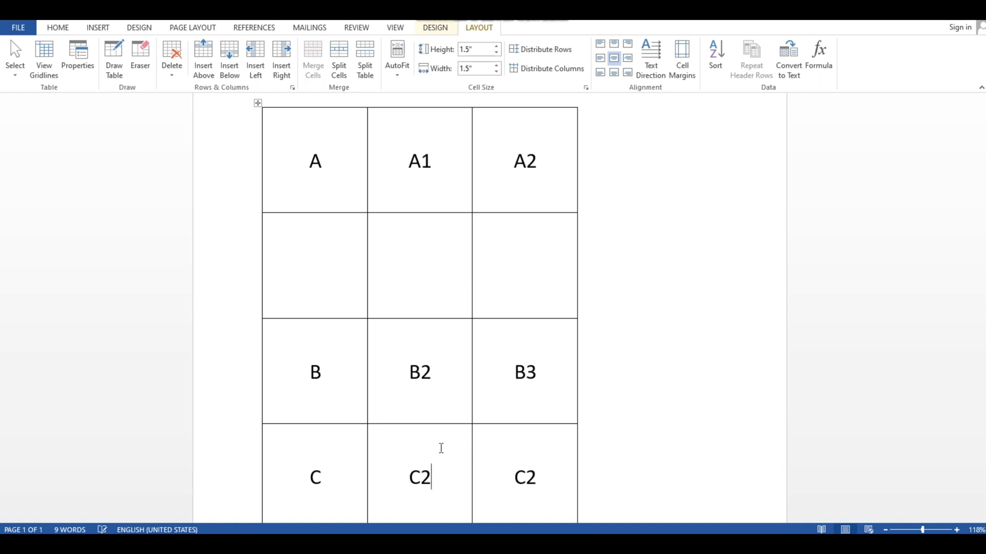
{"action": "key", "text": "BackSpace"}
{"action": "type", "text": "1"}
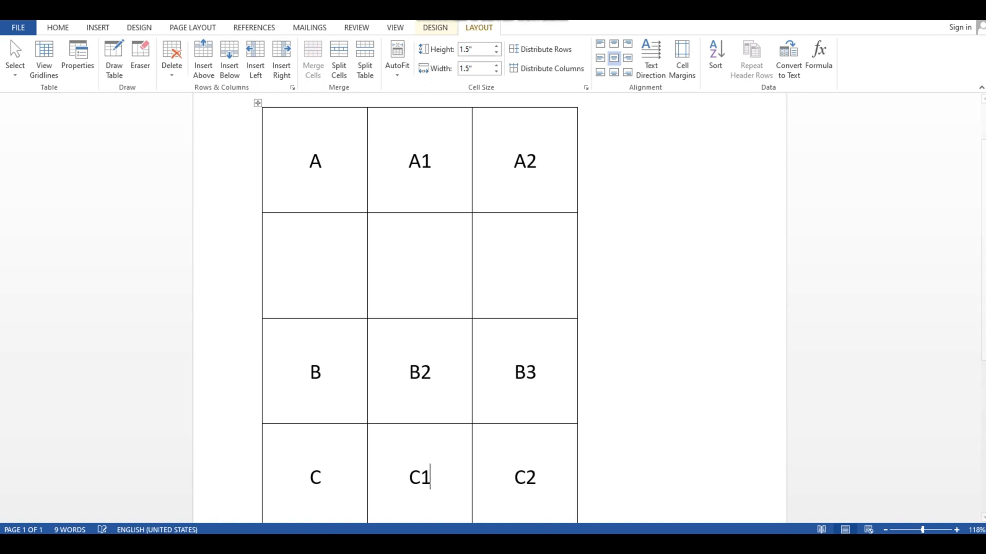
Correct the B row's second and third cells to read B1 and B2
{"action": "left_click", "coordinate": [448, 365]}
{"action": "key", "text": "BackSpace"}
{"action": "type", "text": "1"}
{"action": "left_click", "coordinate": [544, 374]}
{"action": "key", "text": "BackSpace"}
{"action": "type", "text": "2"}
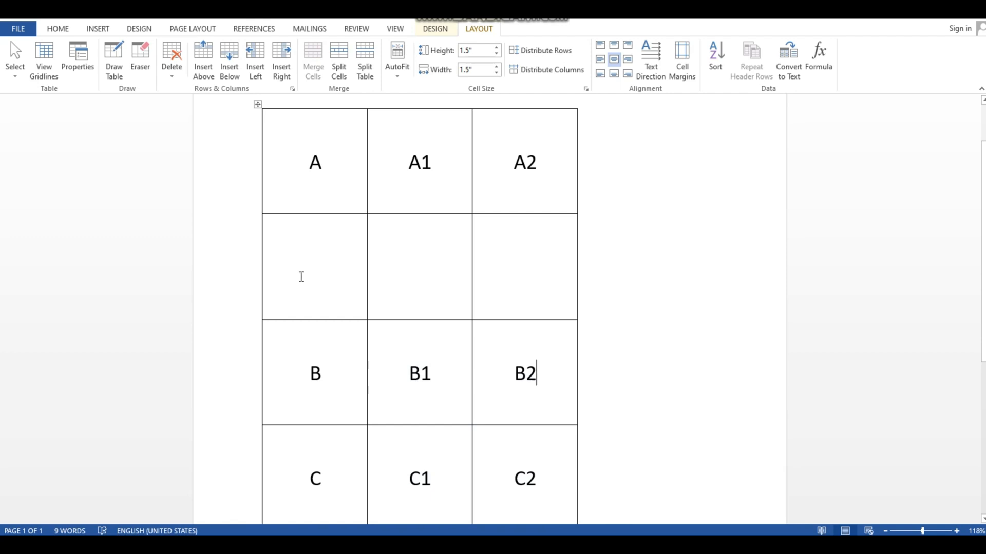
{"action": "key", "text": "BackSpace"}
{"action": "type", "text": "2"}
{"action": "left_click", "coordinate": [687, 323]}
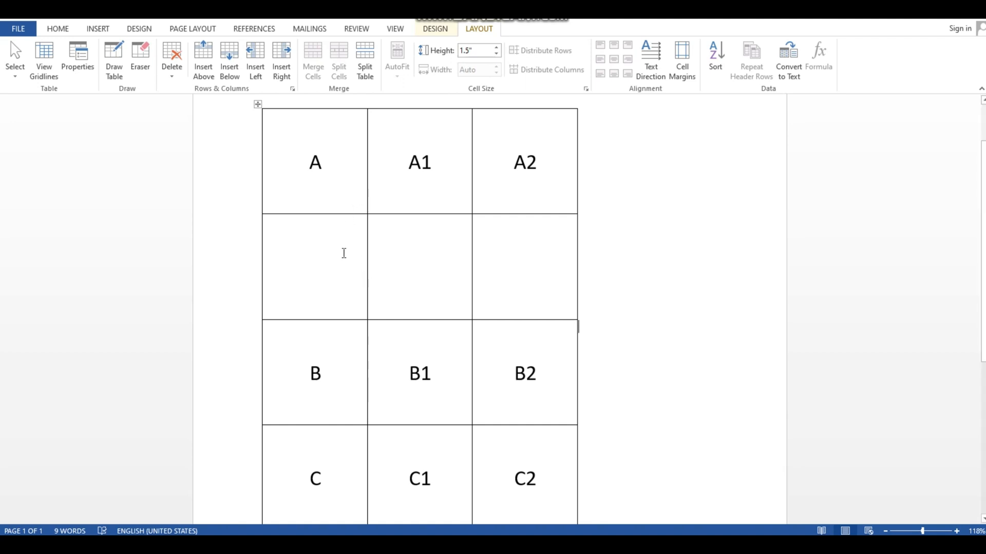
Insert a new row below the B row
{"action": "scroll", "coordinate": [334, 355], "scroll_direction": "down", "scroll_amount": 1}
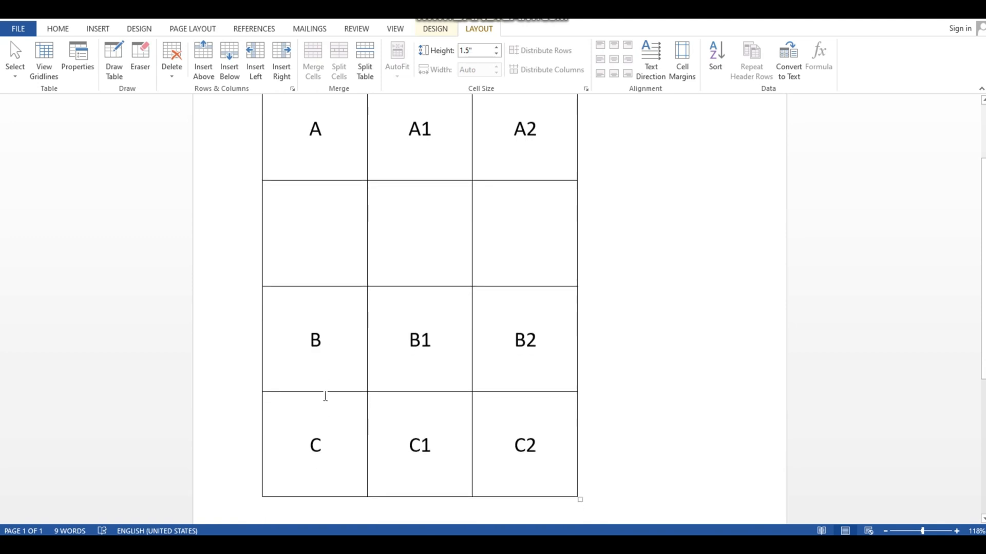
{"action": "left_click", "coordinate": [331, 356]}
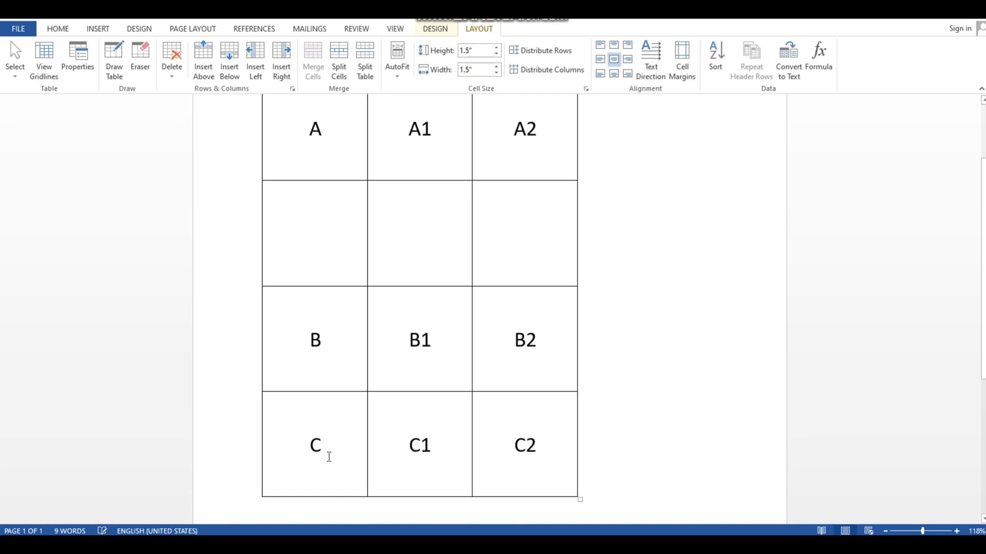
{"action": "right_click", "coordinate": [334, 353]}
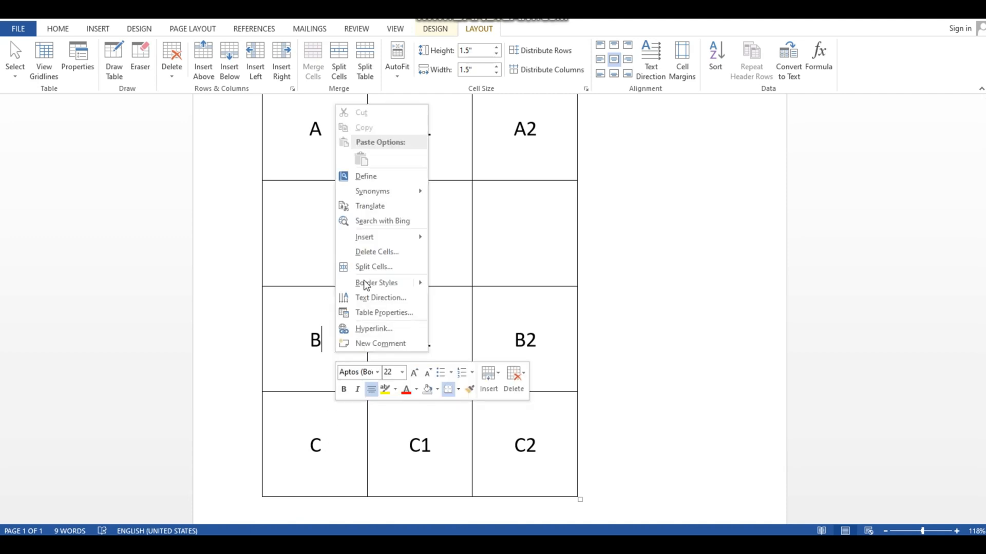
{"action": "mouse_move", "coordinate": [379, 237]}
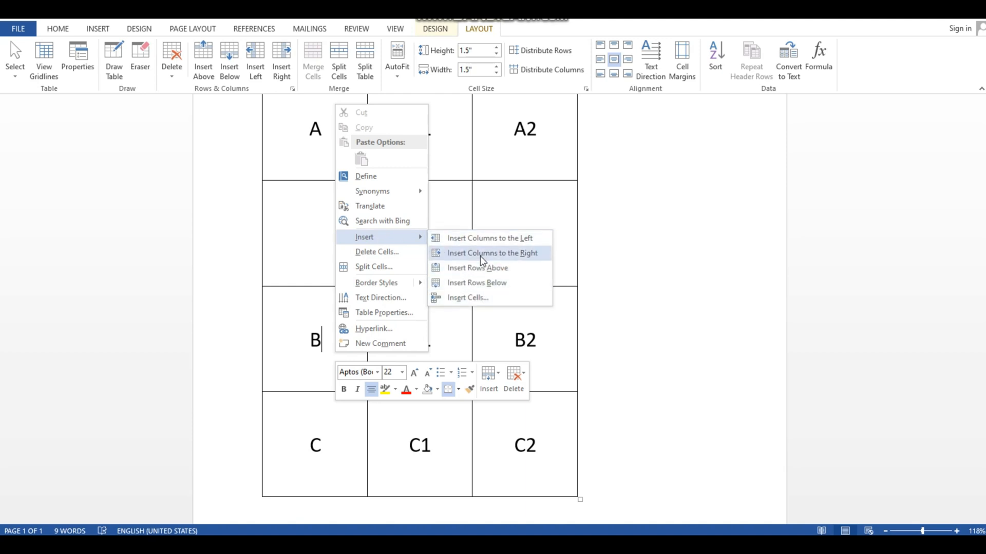
{"action": "left_click", "coordinate": [494, 284]}
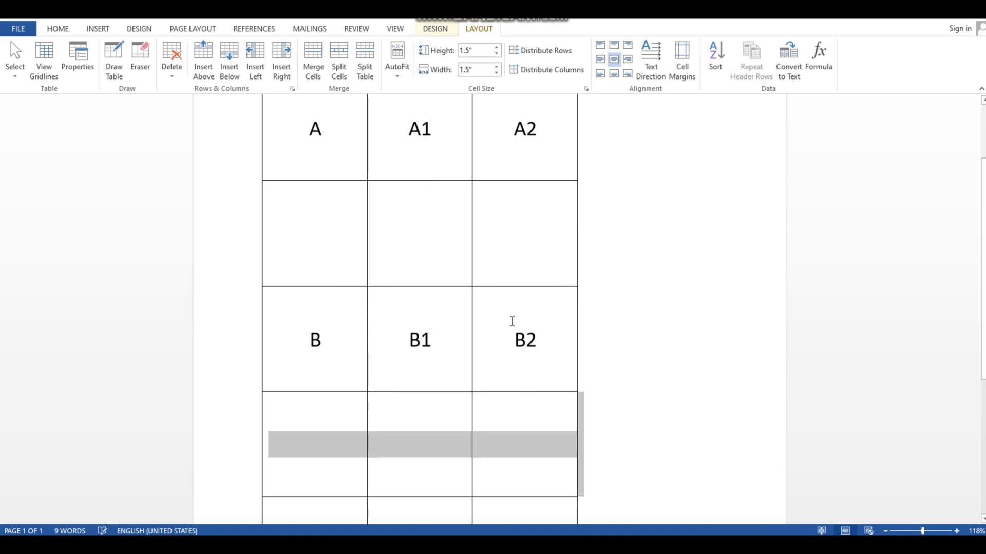
Insert a new empty column between the A column and the A1 column
{"action": "scroll", "coordinate": [651, 360], "scroll_direction": "down", "scroll_amount": 2}
{"action": "scroll", "coordinate": [298, 277], "scroll_direction": "down", "scroll_amount": 1}
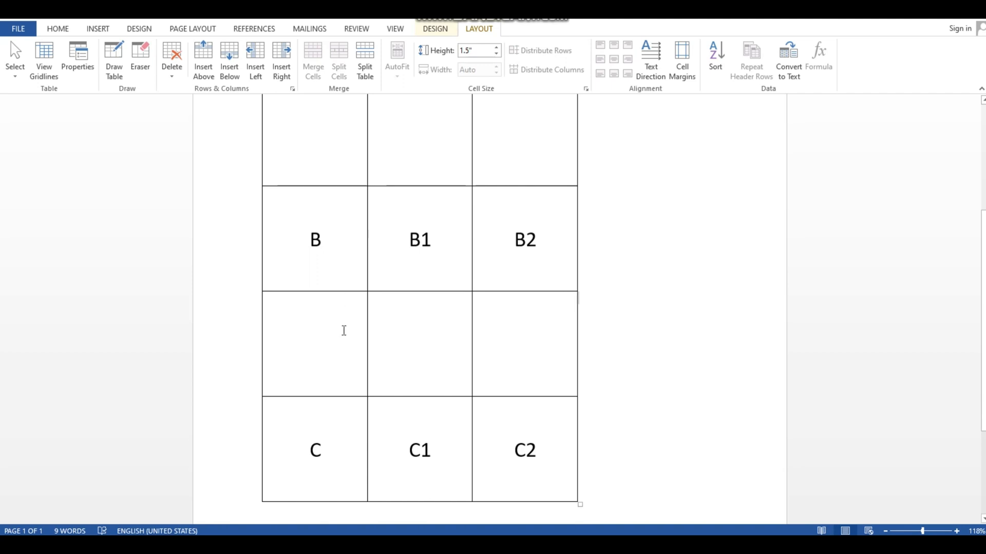
{"action": "scroll", "coordinate": [345, 334], "scroll_direction": "up", "scroll_amount": 4}
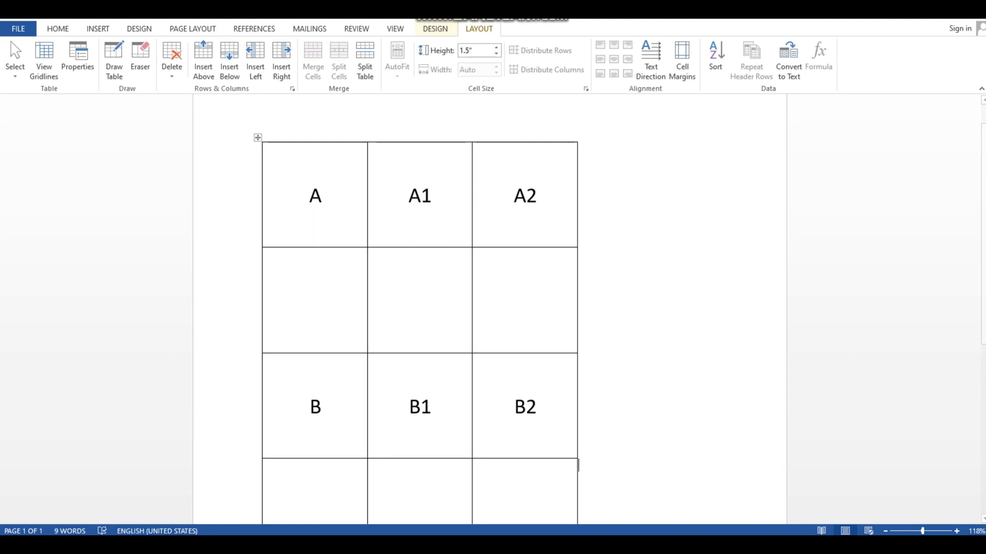
{"action": "mouse_move", "coordinate": [369, 139]}
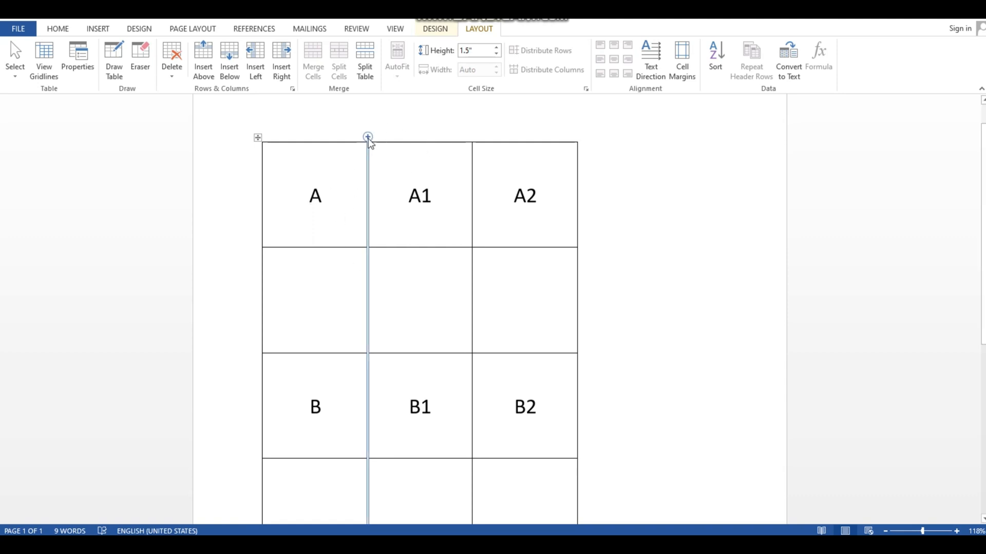
{"action": "left_click", "coordinate": [368, 138]}
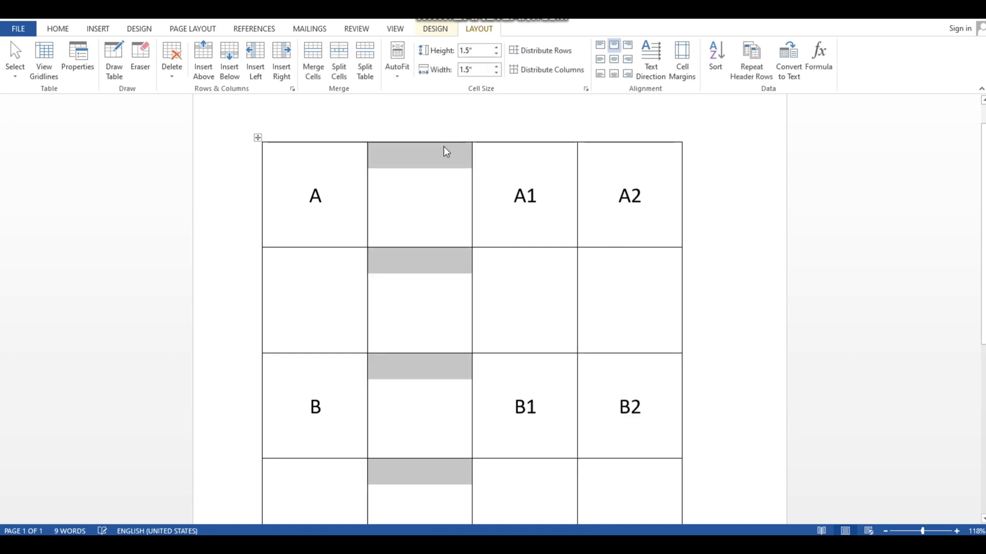
{"action": "left_click", "coordinate": [504, 202]}
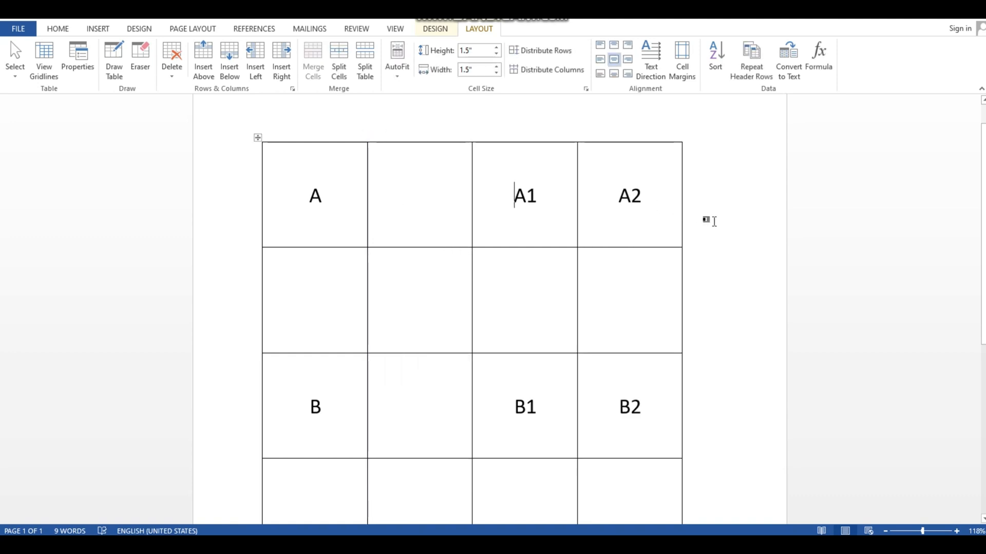
{"action": "left_click", "coordinate": [707, 220]}
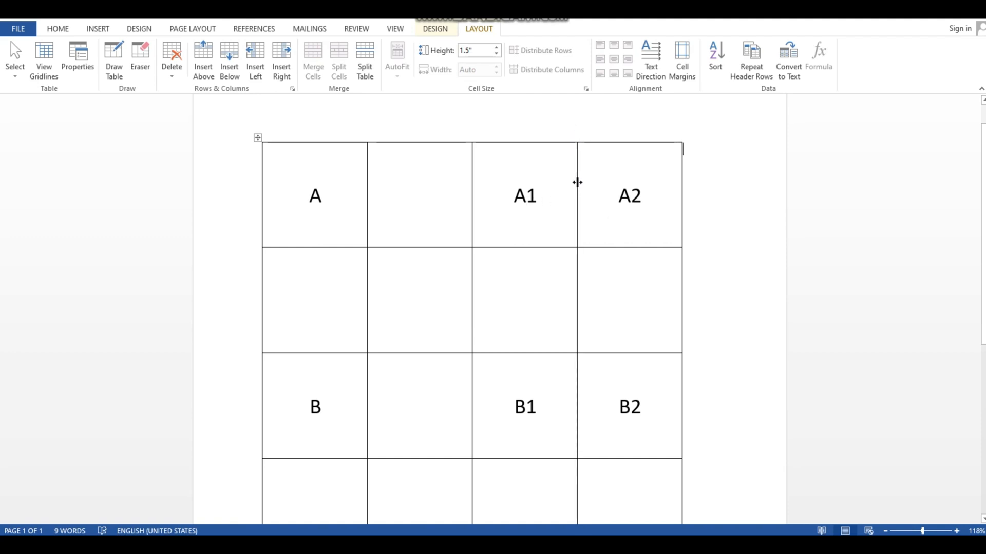
Insert a new column to the right of the A1 column, between the A1 and A2 columns
{"action": "right_click", "coordinate": [548, 198]}
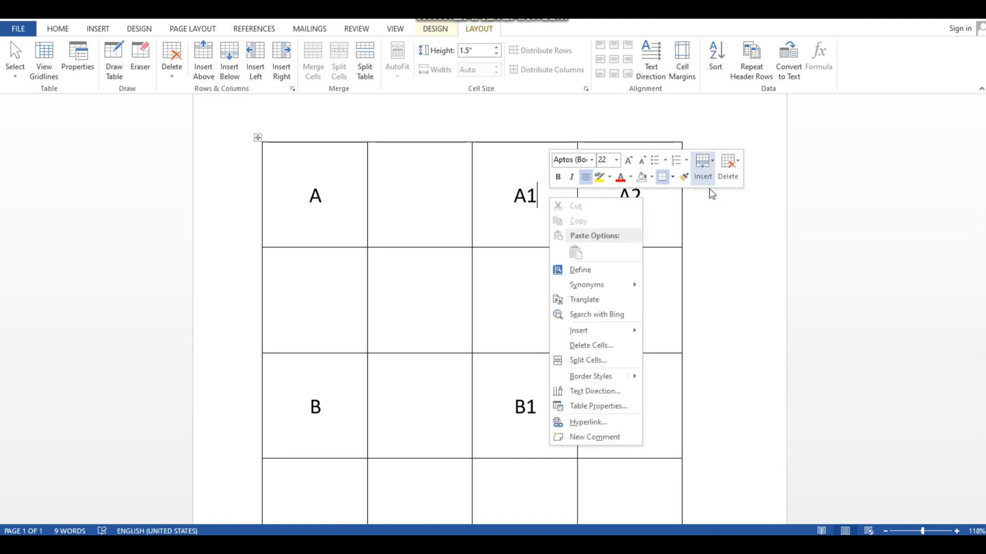
{"action": "mouse_move", "coordinate": [590, 338]}
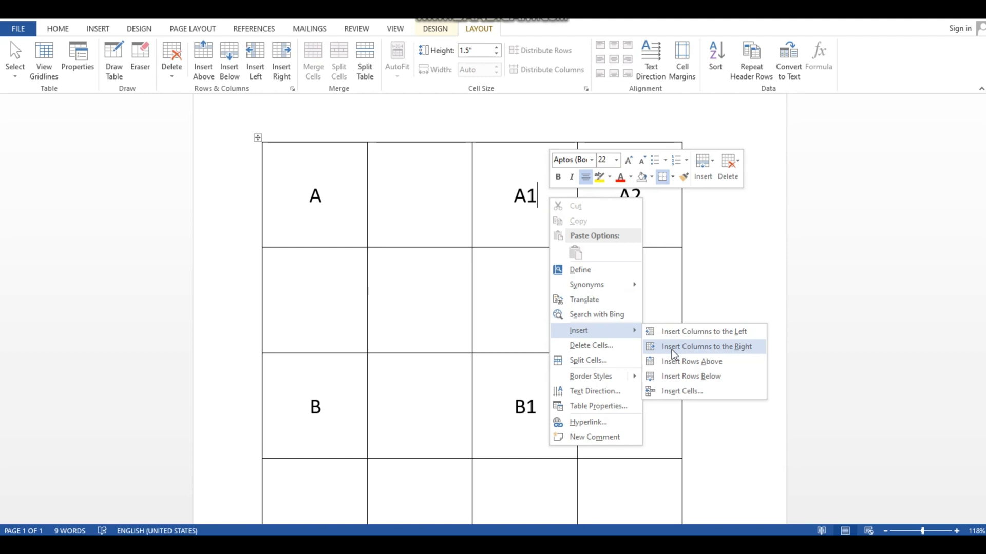
{"action": "left_click", "coordinate": [694, 349]}
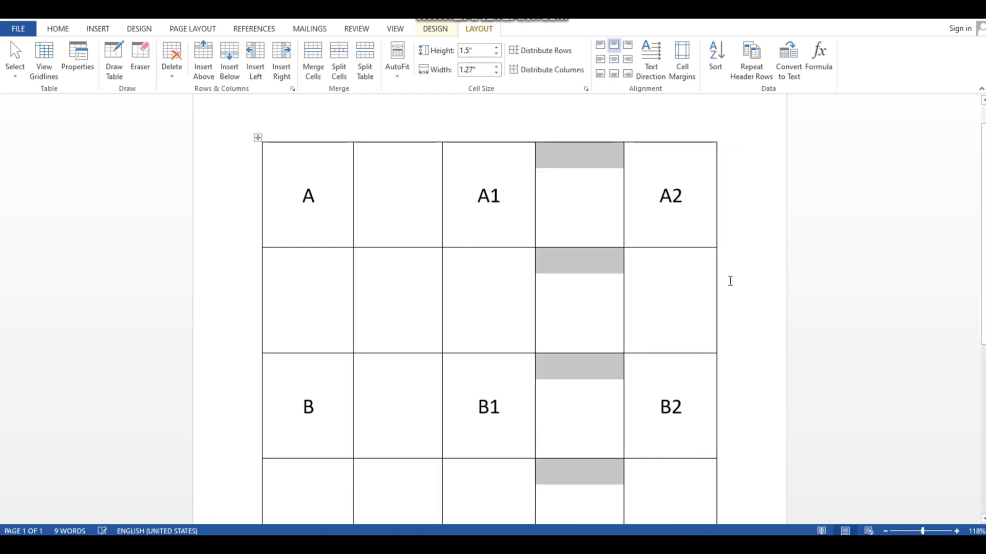
{"action": "left_click", "coordinate": [742, 313]}
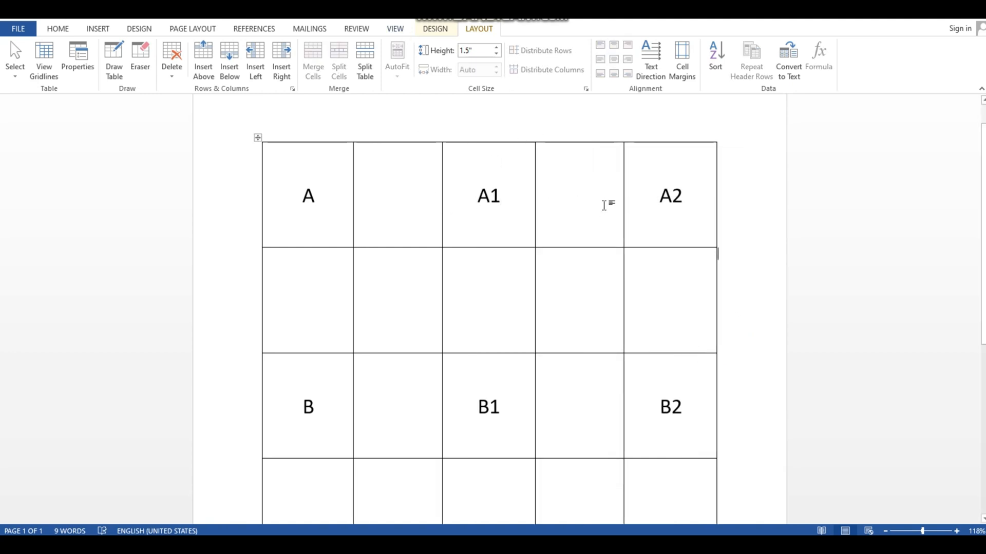
{"action": "scroll", "coordinate": [492, 310], "scroll_direction": "down", "scroll_amount": 1}
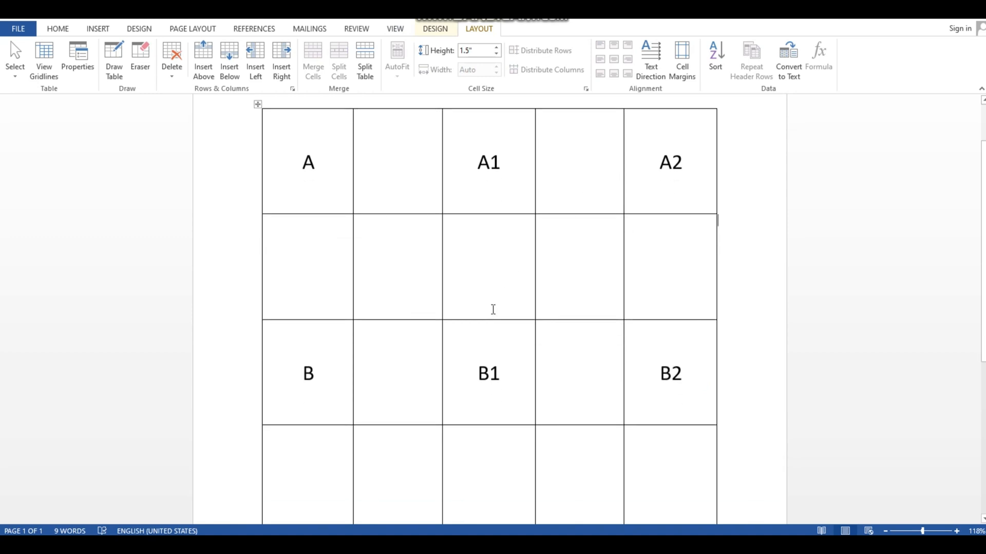